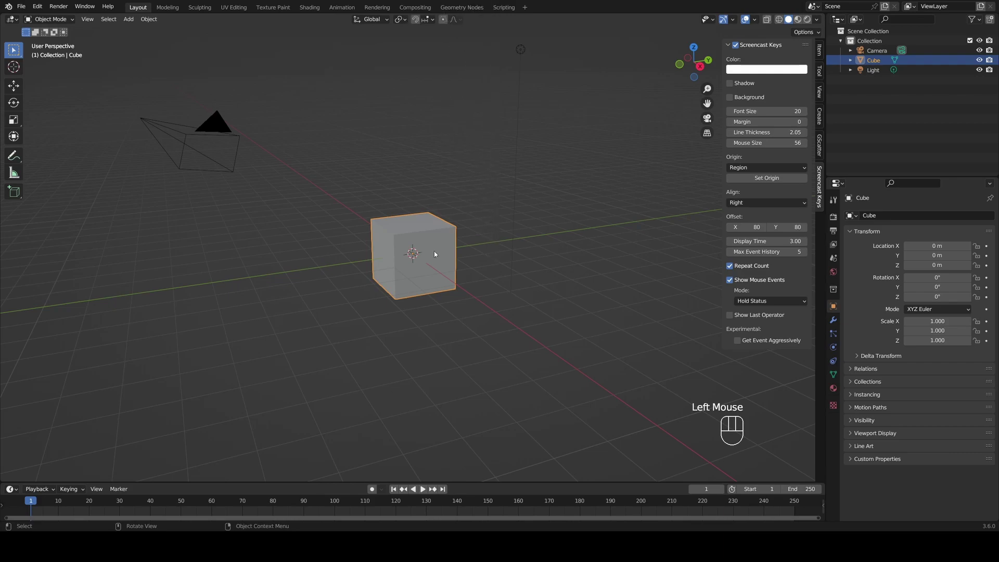
Step: Replace the default cube with a plane scaled up to 4.1
key("x")
left_click(431, 253)
key("shift+a")
left_click(463, 254)
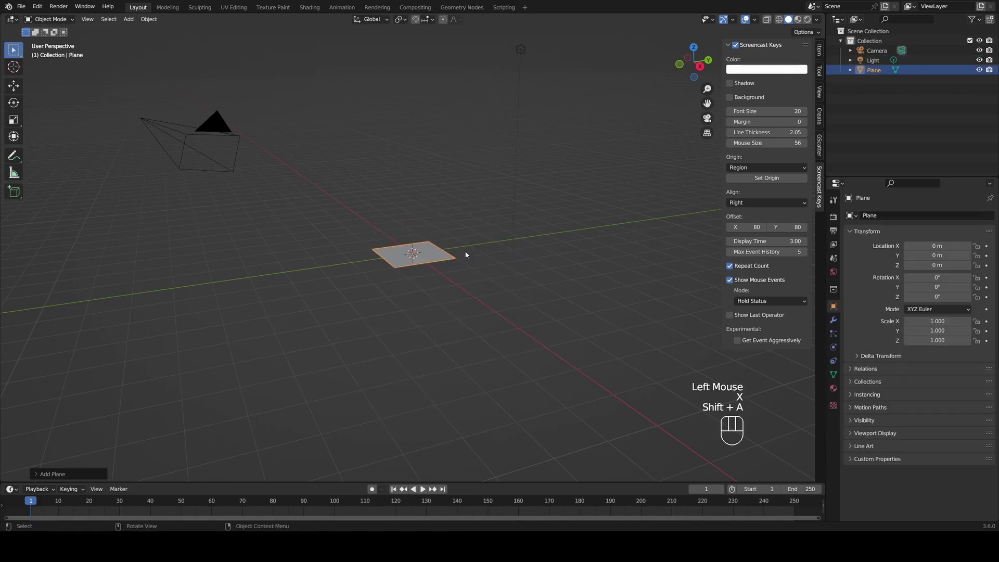
key("s")
Step: Subdivide the entire plane in Edit Mode with 100 cuts
key("Tab")
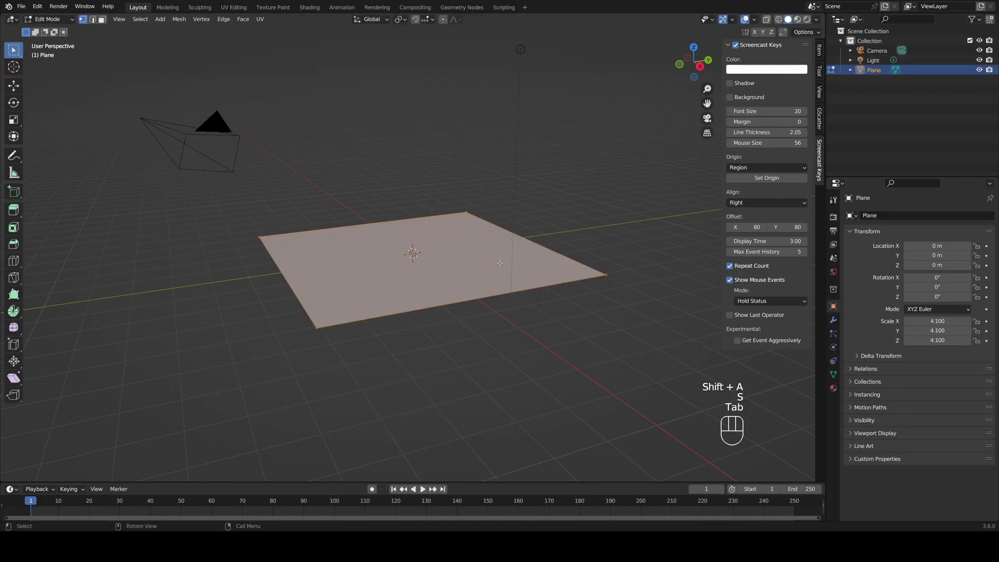
key("3")
key("2")
key("a")
right_click(361, 239)
left_click(361, 238)
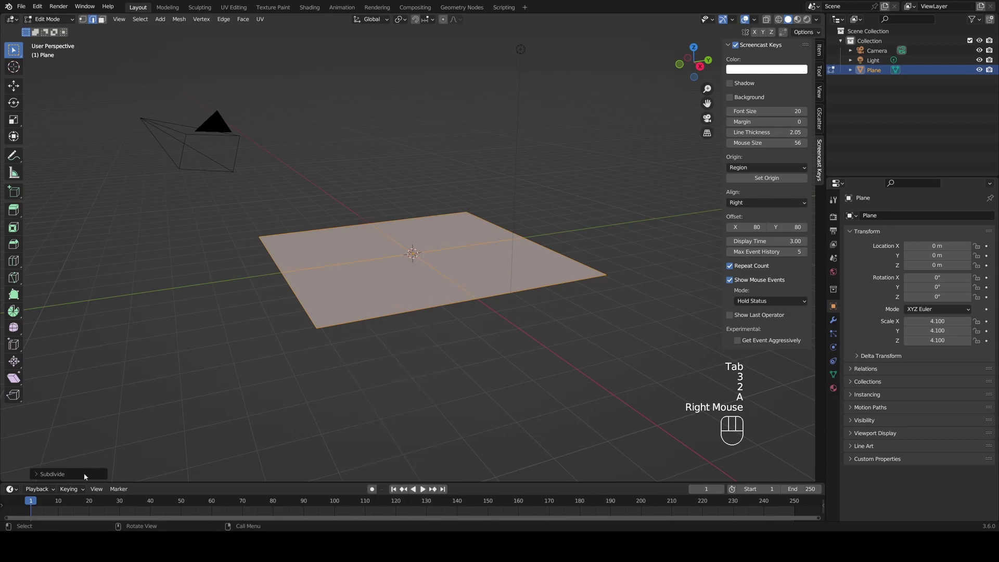
left_click(85, 474)
double_click(121, 408)
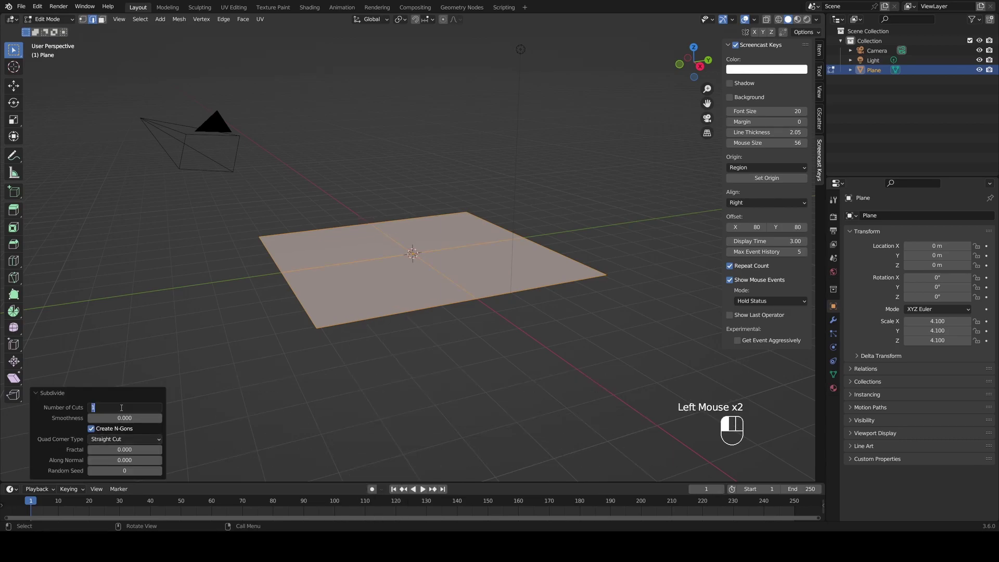
key("Return")
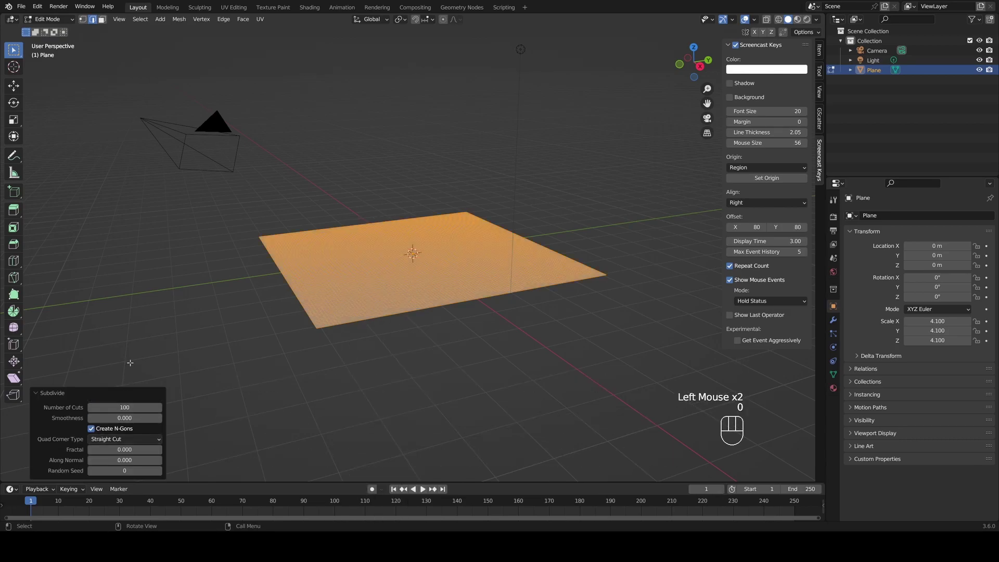
Step: Add a Displace modifier to the plane in Object Mode
middle_click_drag(229, 317, 279, 330)
key("Tab")
left_click(834, 319)
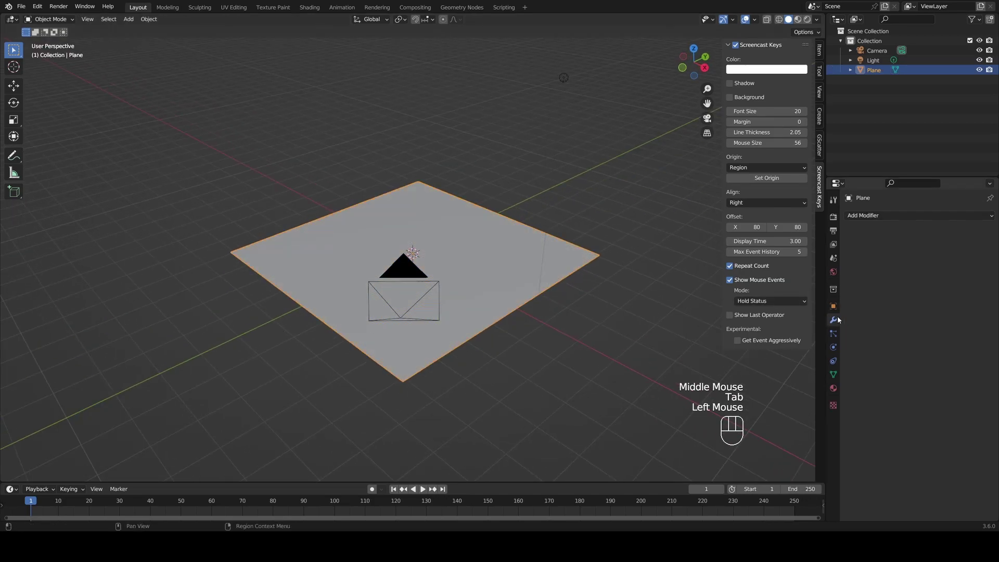
left_click(871, 214)
left_click(880, 269)
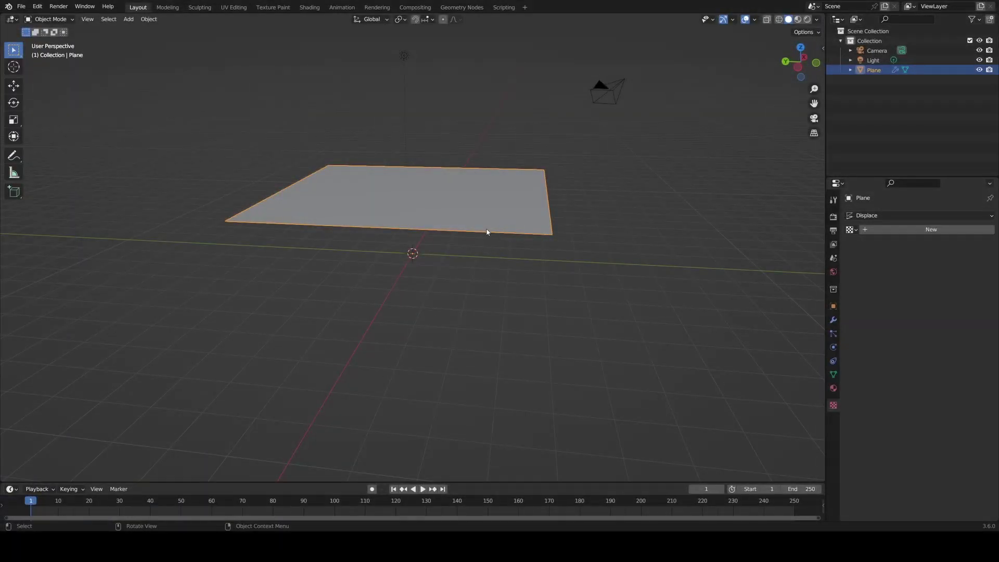
Step: Create a new displacement texture for loading the mud_forest_disp_4k.jpg height image
left_click(833, 320)
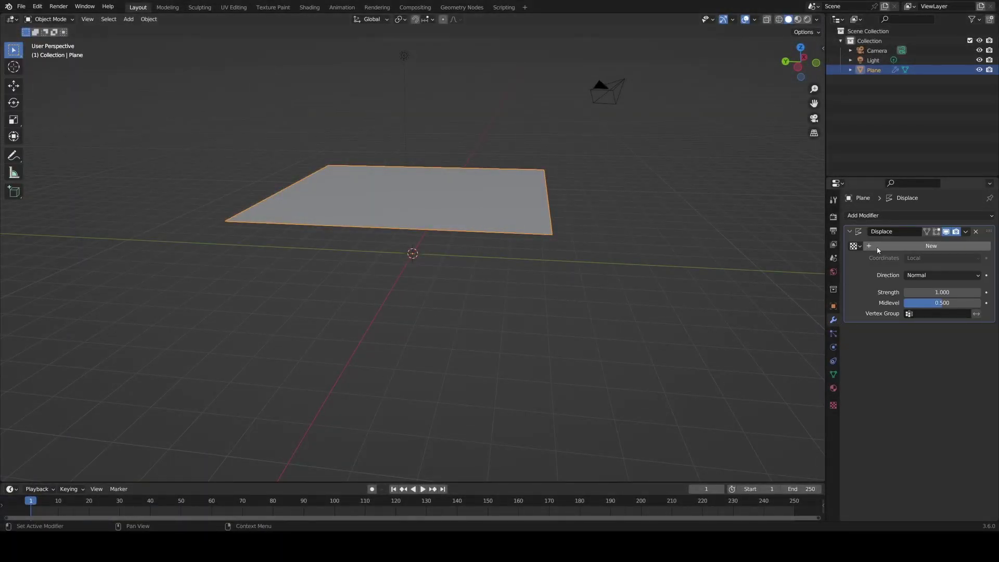
left_click(910, 246)
middle_click_drag(627, 361, 623, 380)
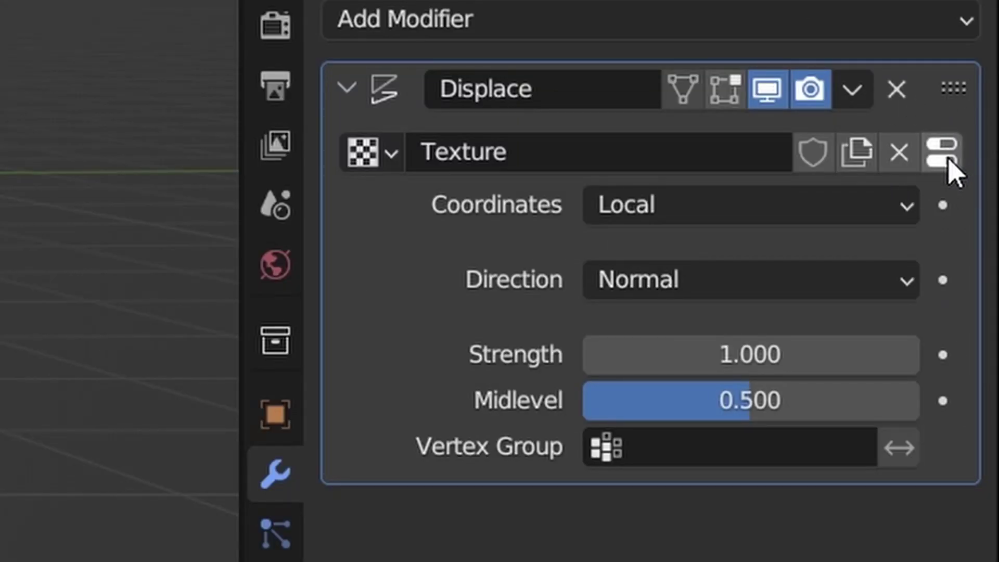
left_click(987, 247)
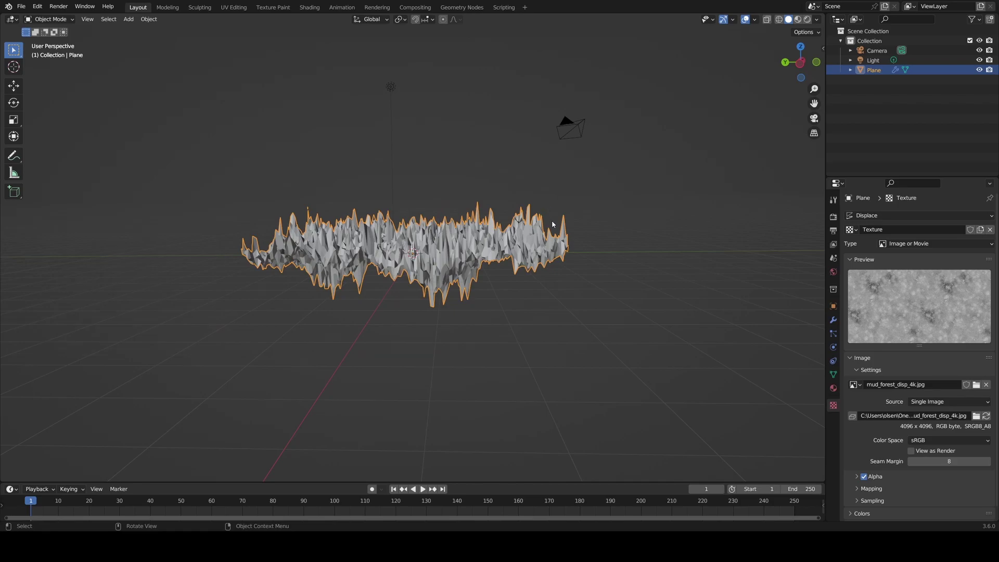
Step: Lower the Displace strength to 0.030 and apply Shade Smooth to the plane
middle_click_drag(548, 211, 598, 279)
left_click(834, 320)
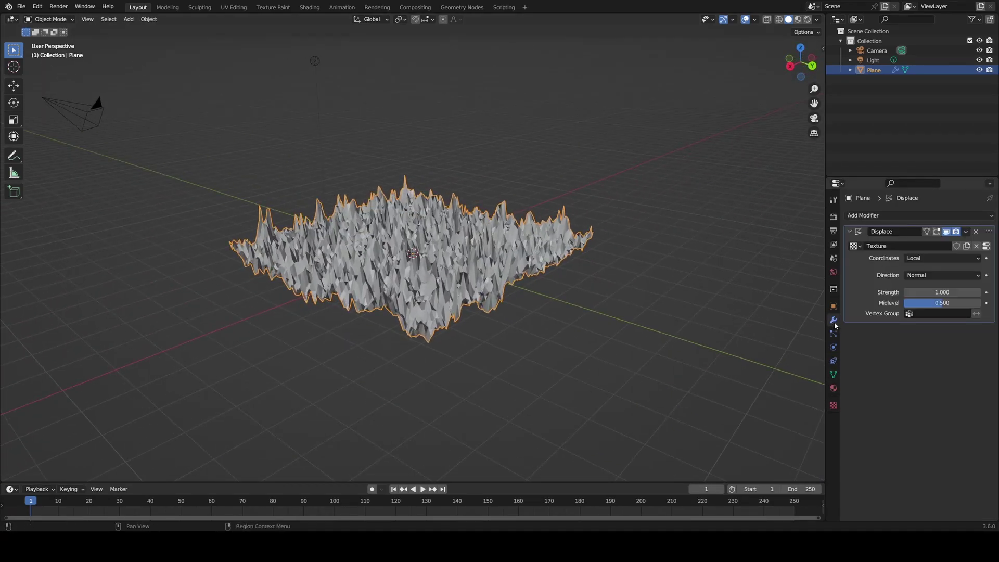
left_click_drag(942, 292, 885, 292)
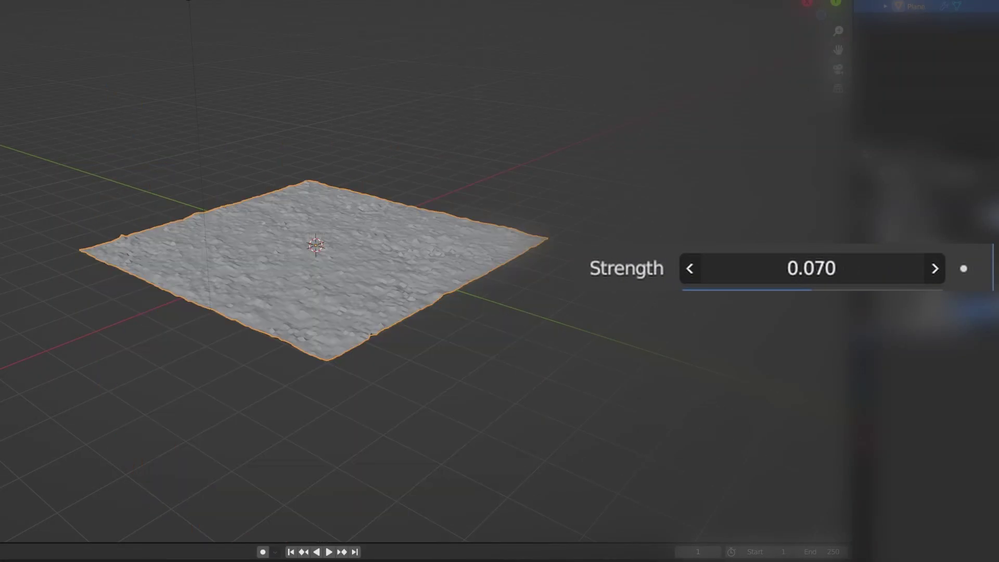
left_click_drag(832, 268, 816, 268)
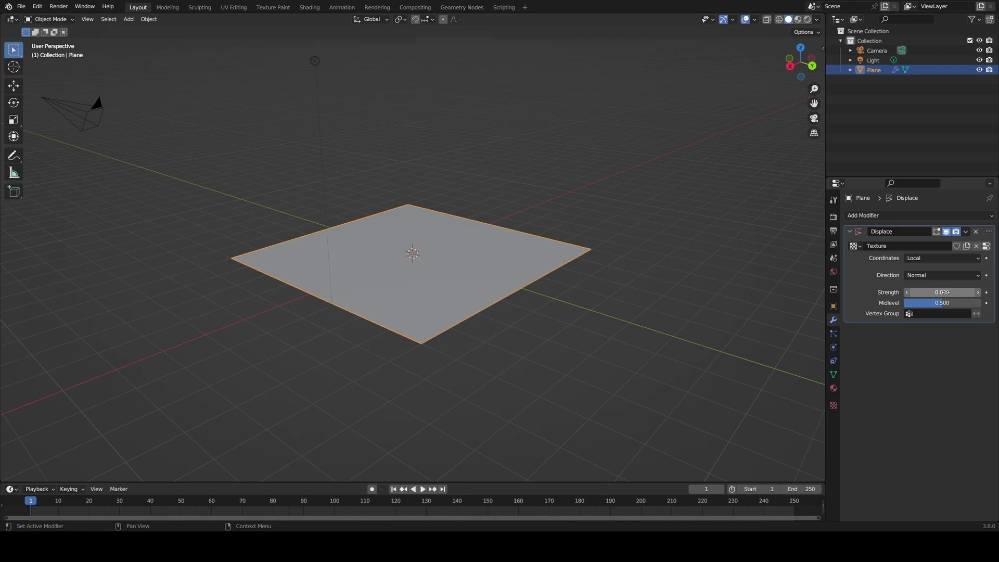
left_click_drag(945, 292, 937, 292)
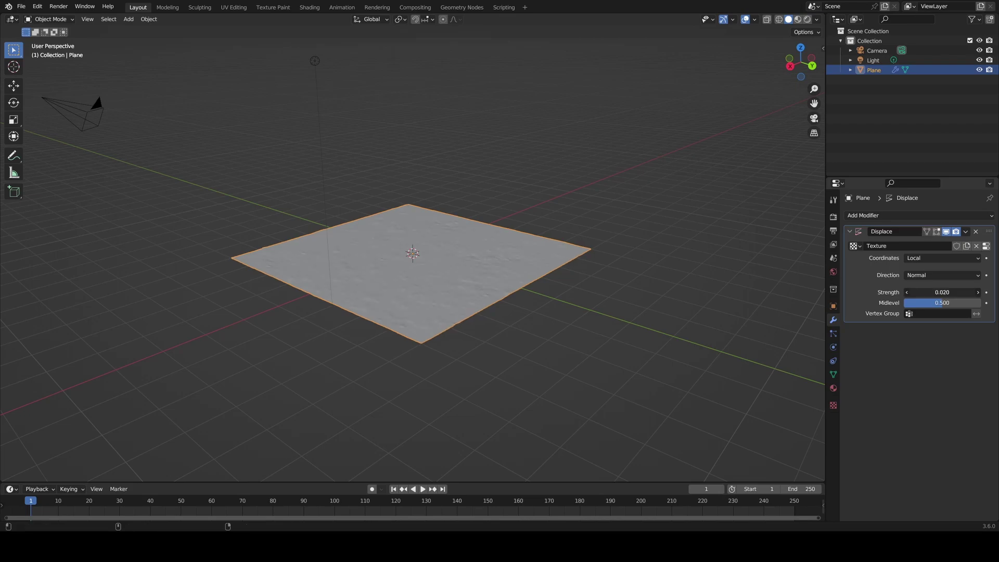
right_click(453, 274)
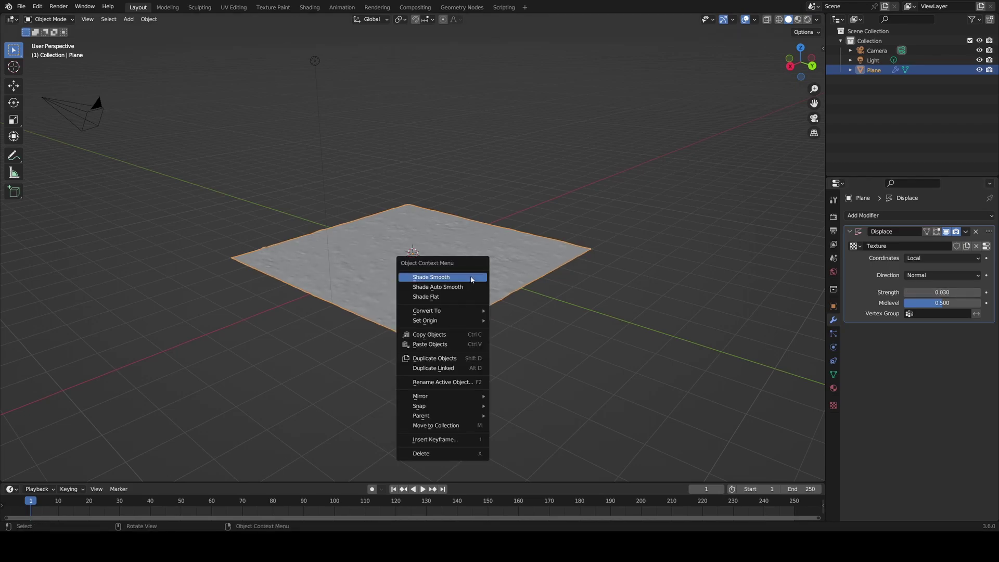
left_click(472, 277)
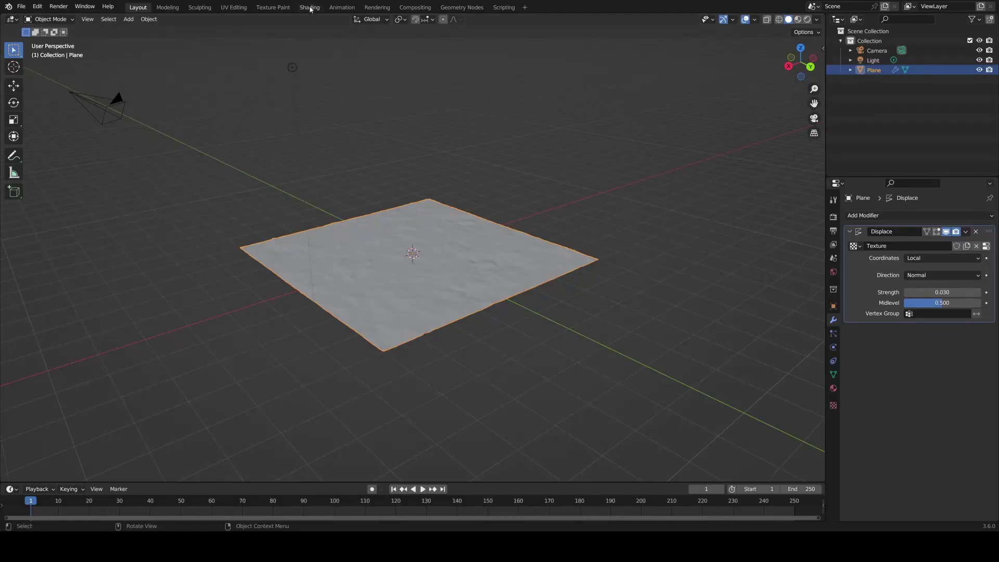
Step: Create a new material for the plane and enable the Node Wrangler add-on
left_click(309, 8)
left_click(491, 309)
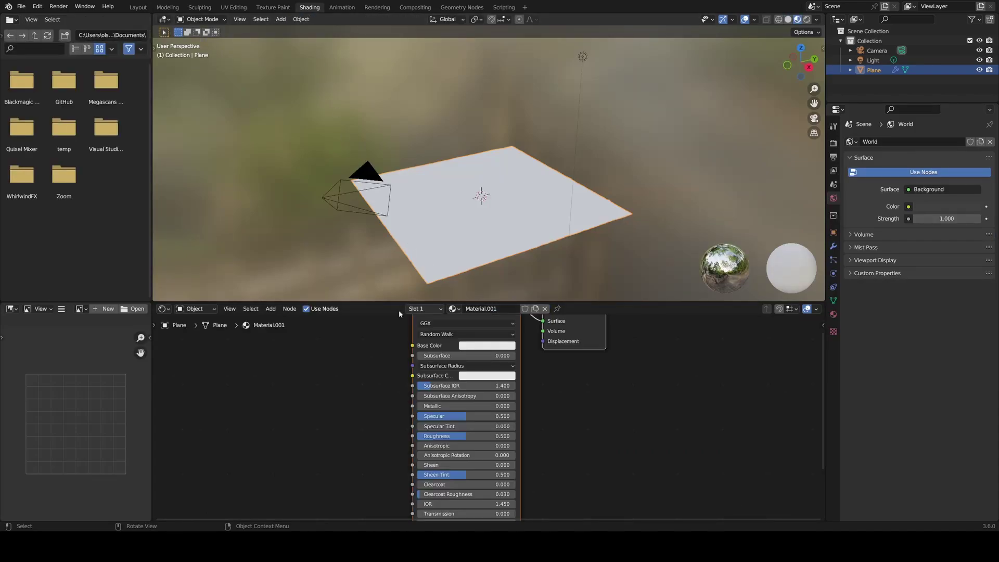
scroll(375, 374, "down", 1)
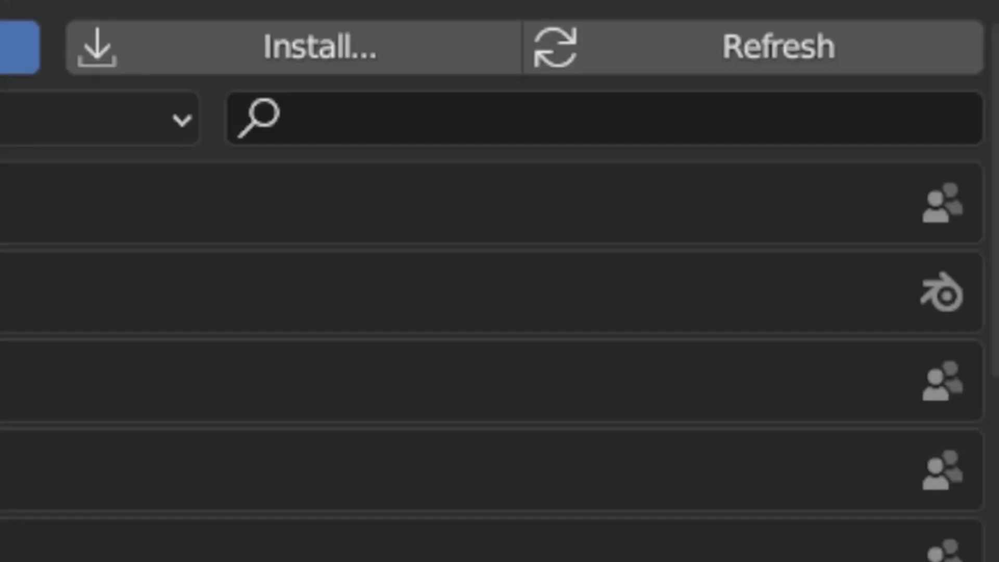
left_click(369, 102)
type("Node W")
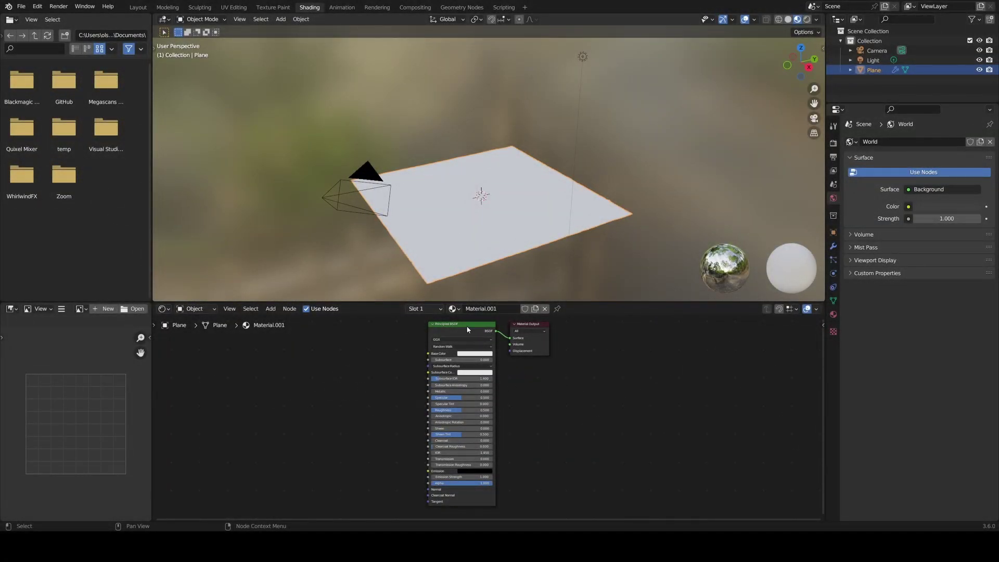
Step: Wire the dirt image textures into the Principled BSDF using Node Wrangler
left_click(466, 329)
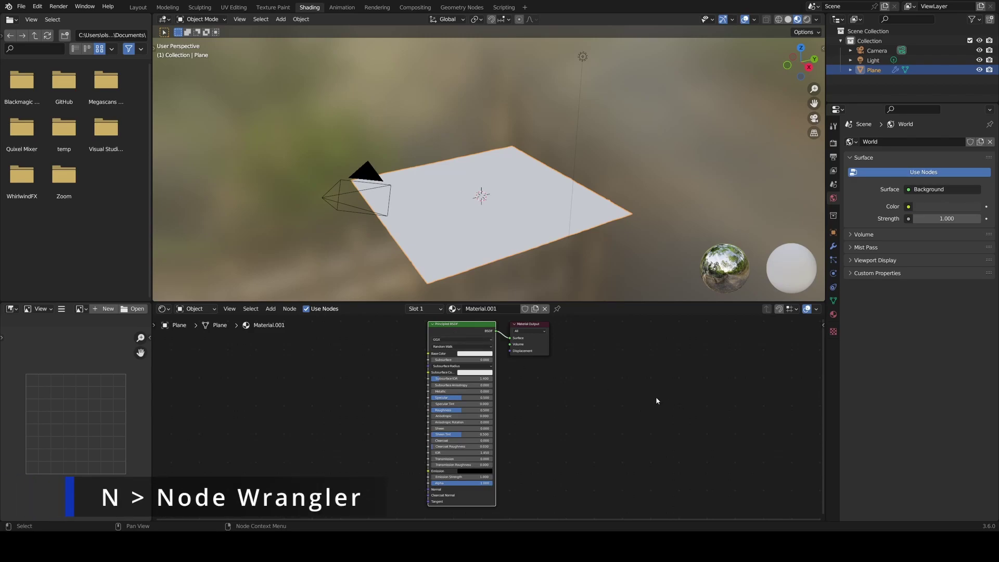
key("n")
left_click(820, 433)
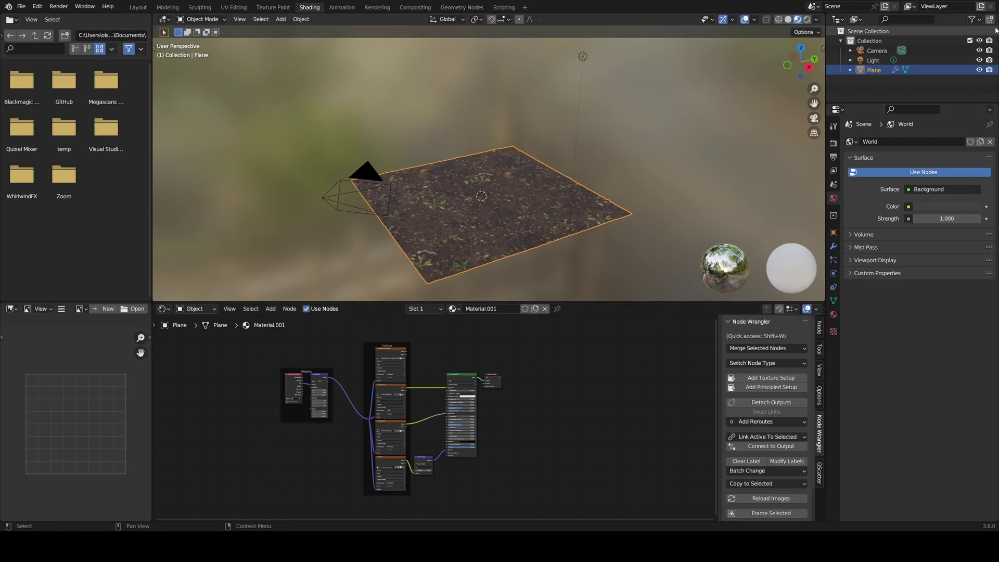
Step: Set the Mapping node's X, Y and Z scale to 6 so the dirt texture tiles
middle_click_drag(544, 266, 533, 267)
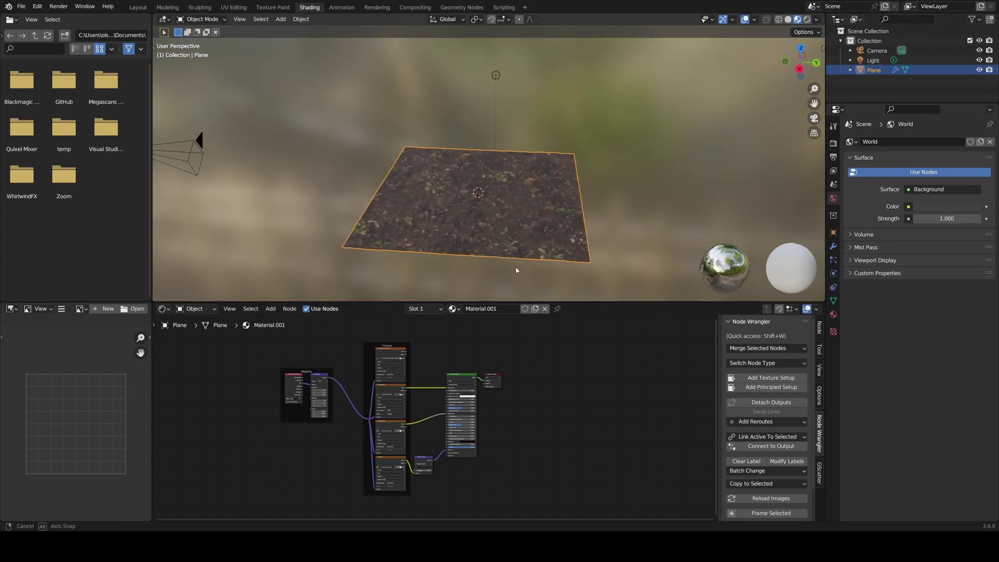
scroll(533, 267, "up", 5)
scroll(391, 411, "up", 8)
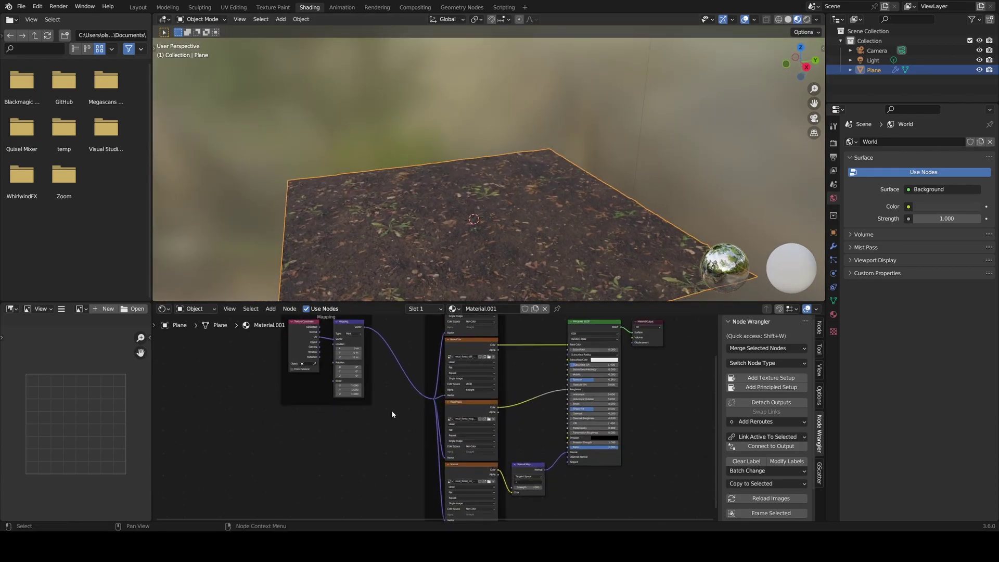
middle_click_drag(418, 404, 472, 449)
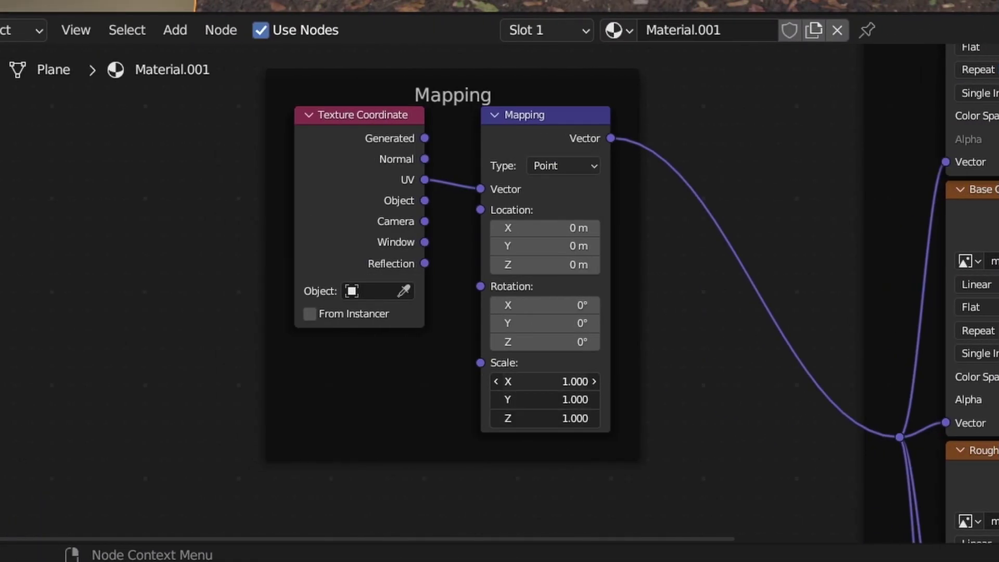
left_click(546, 381)
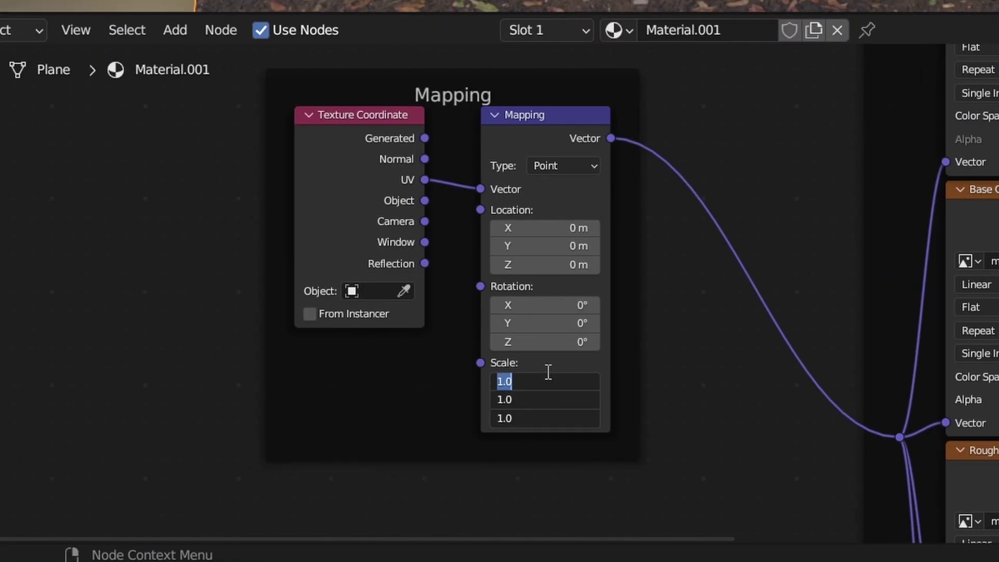
key("Return")
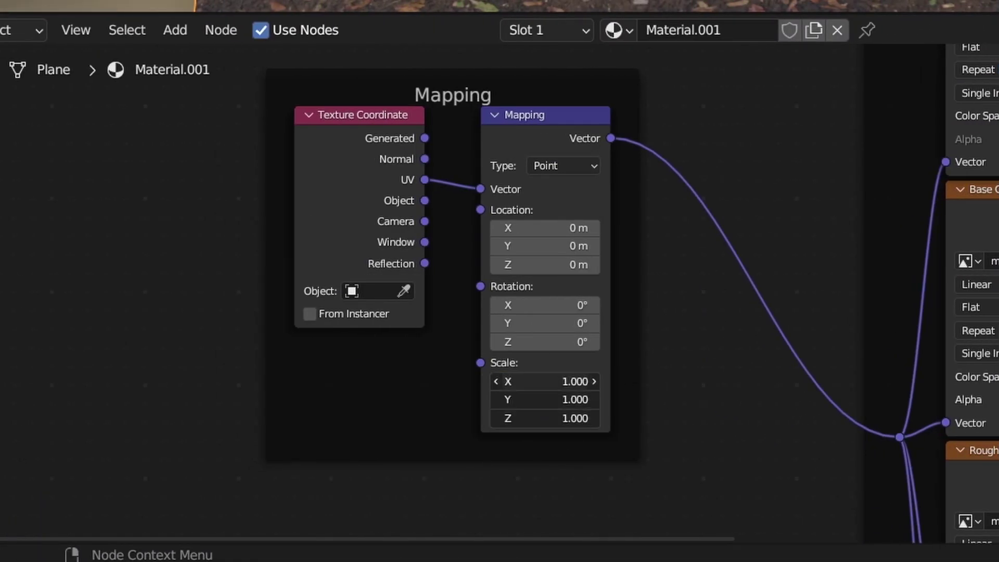
left_click_drag(557, 381, 598, 419)
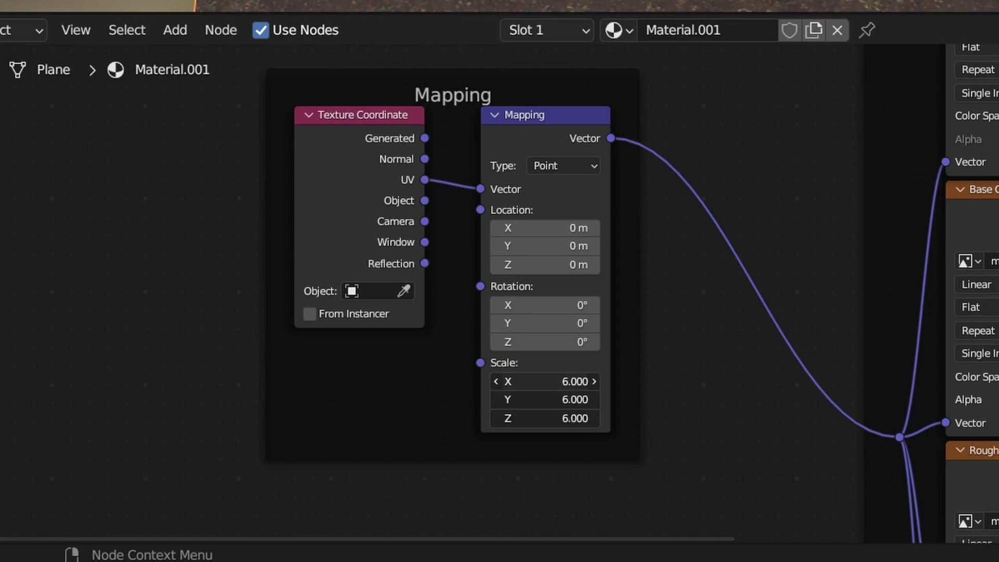
left_click(556, 381)
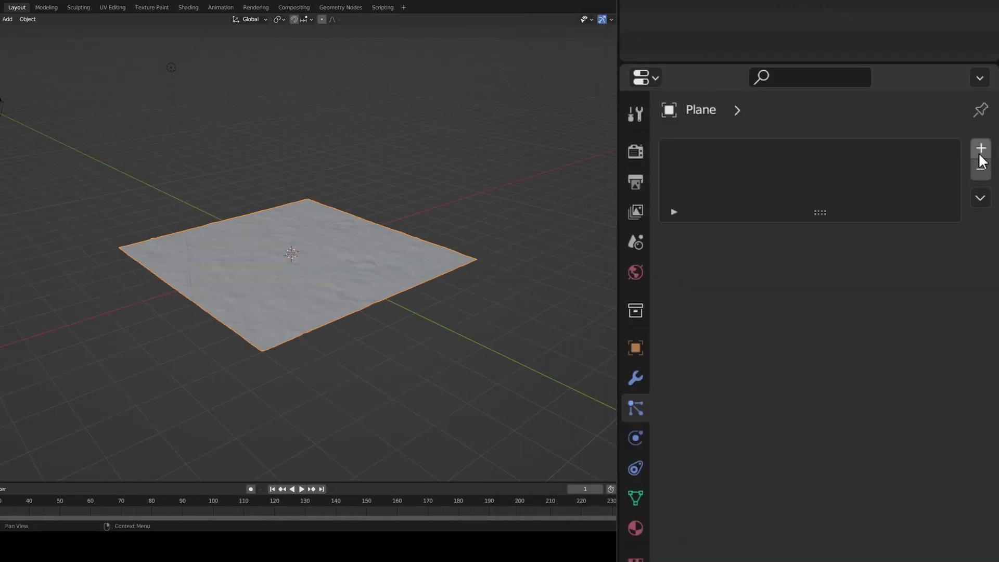
Step: Add a particle system to the plane and name it Yellow Flowers
left_click(980, 149)
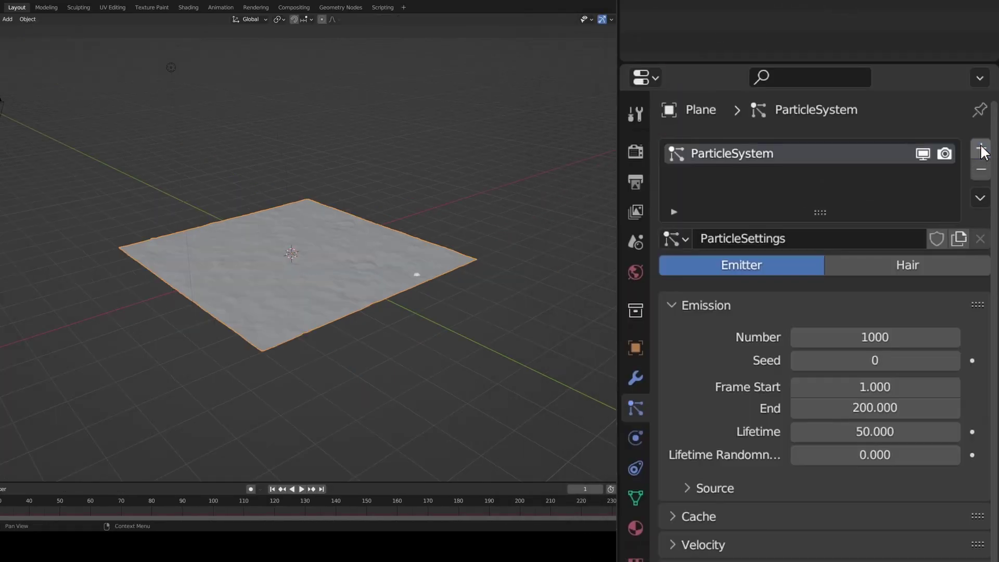
double_click(752, 150)
type("Yellow Flowers")
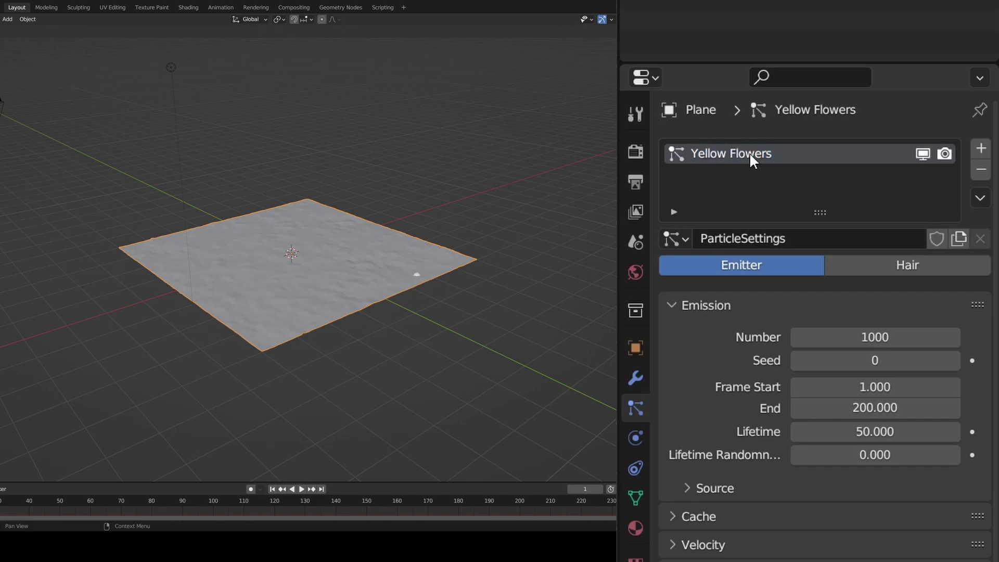
Step: Switch the Yellow Flowers particle system to Hair type
left_click(879, 263)
middle_click_drag(458, 240, 595, 207)
left_click(753, 268)
key("space")
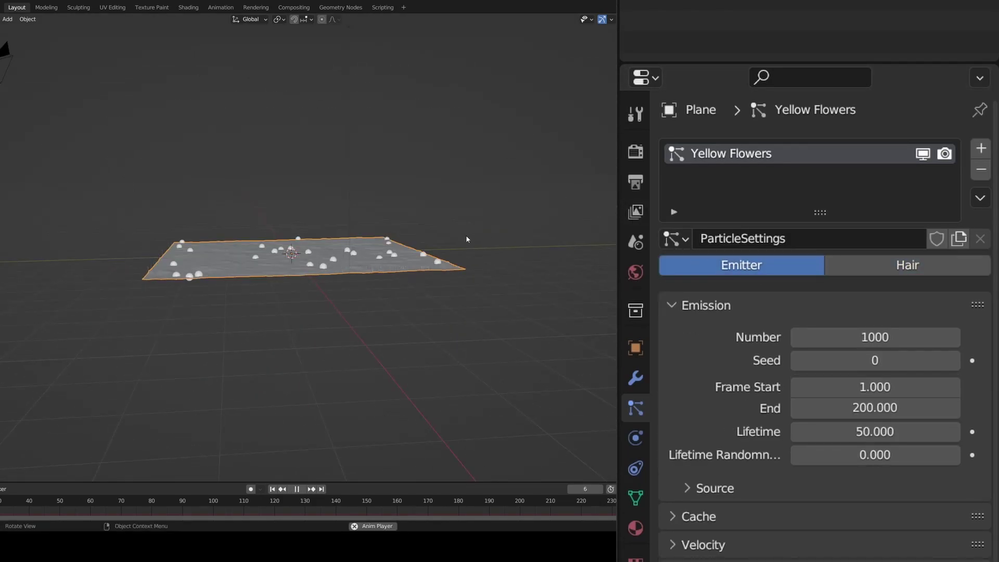
middle_click_drag(467, 240, 471, 265)
key("space")
left_click(864, 266)
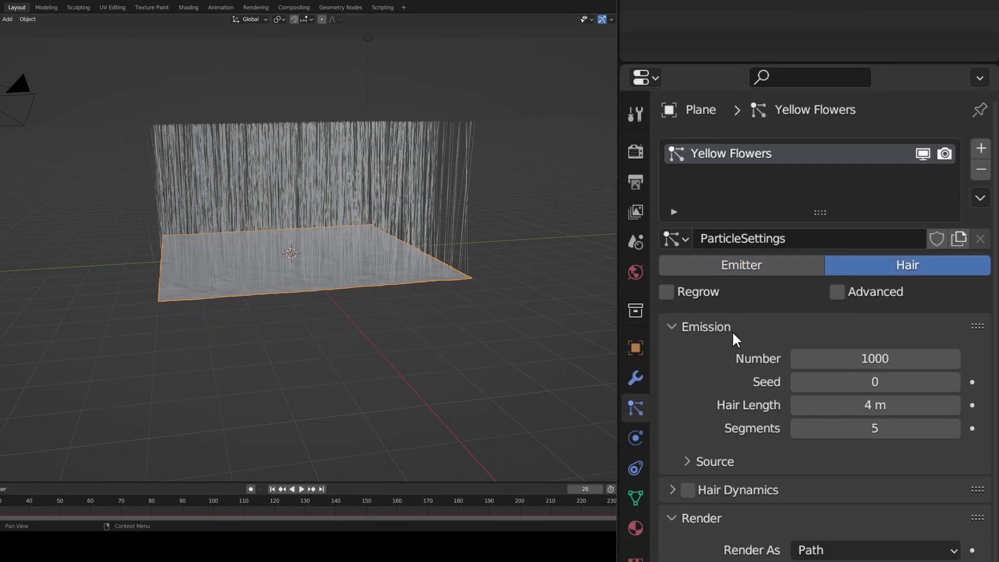
scroll(732, 333, "down", 6)
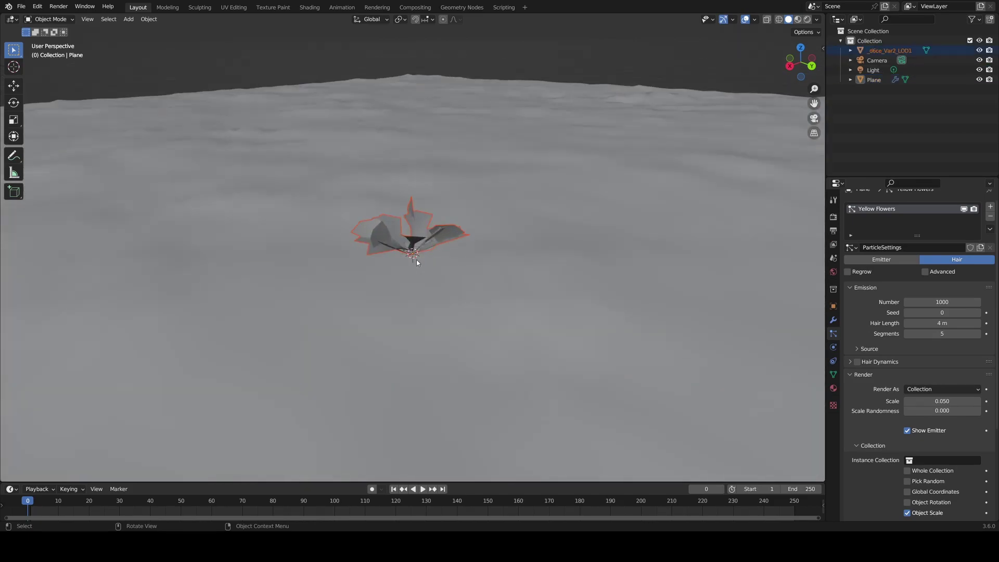
Step: Move the imported plant into a new collection named Burr Clover
key("m")
left_click(432, 237)
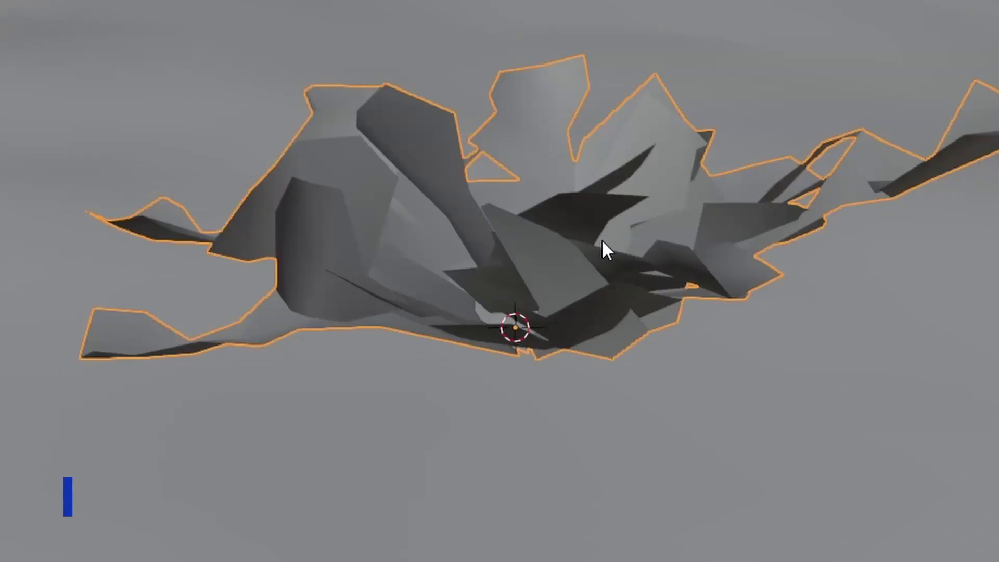
middle_click_drag(601, 239, 640, 326)
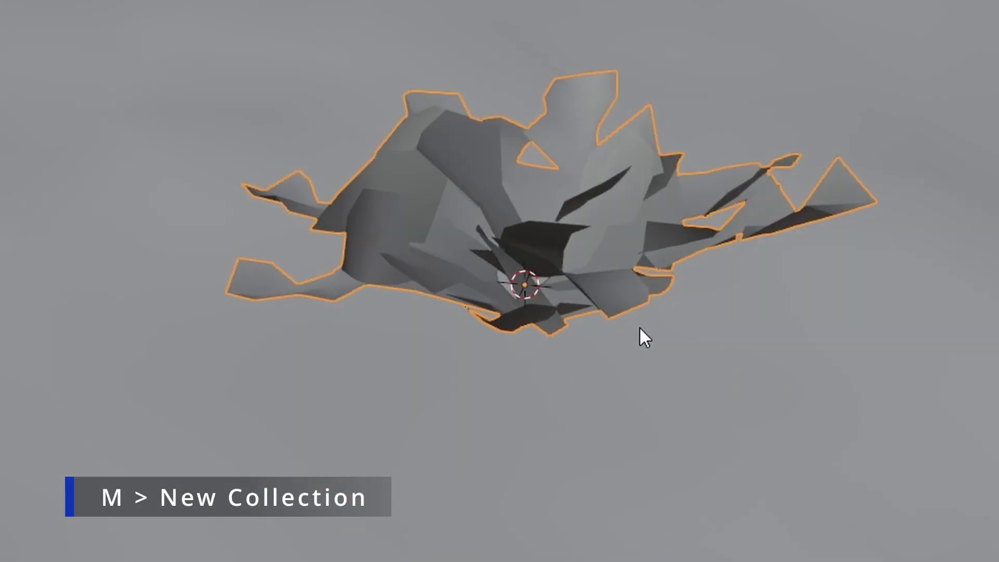
key("m")
left_click(534, 332)
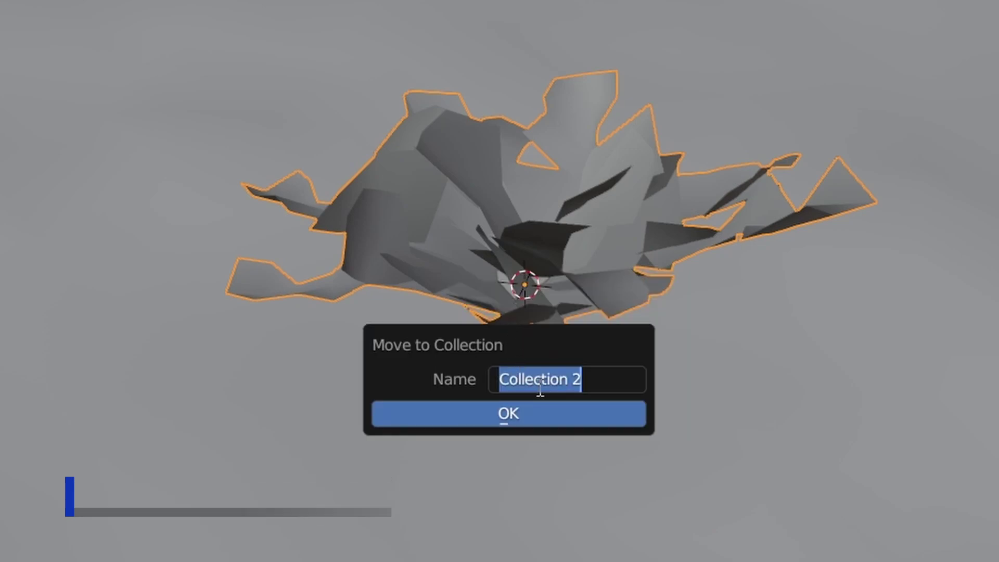
type("B")
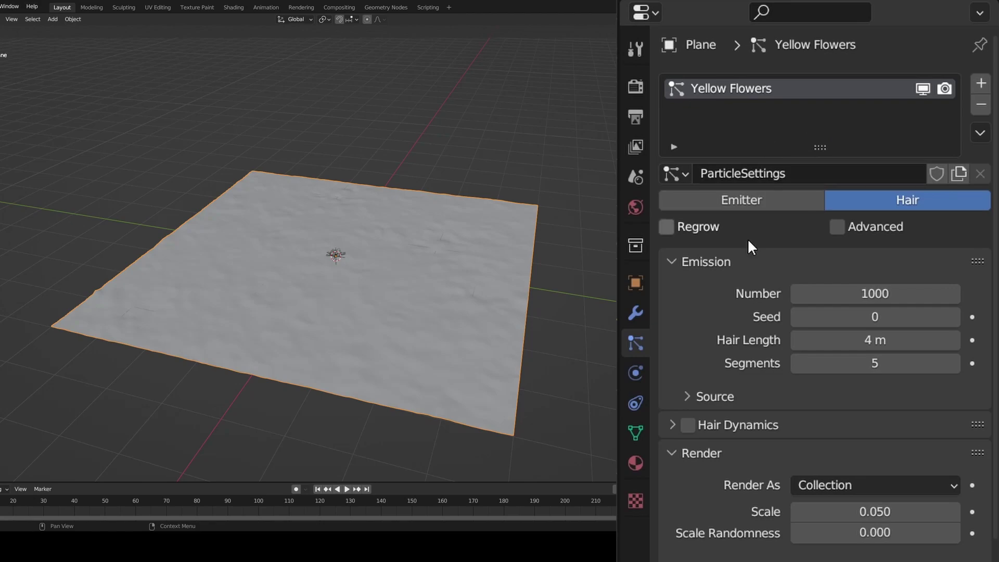
Step: Instance the Burr Clover collection as particles at scale 0.21 with 0.56 randomness
scroll(747, 238, "down", 5)
left_click(827, 539)
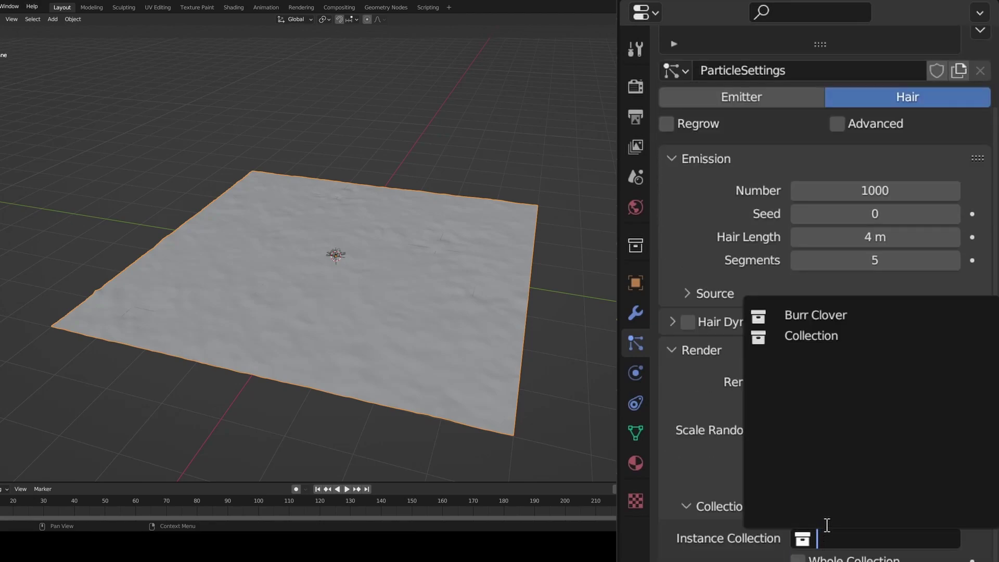
left_click(788, 315)
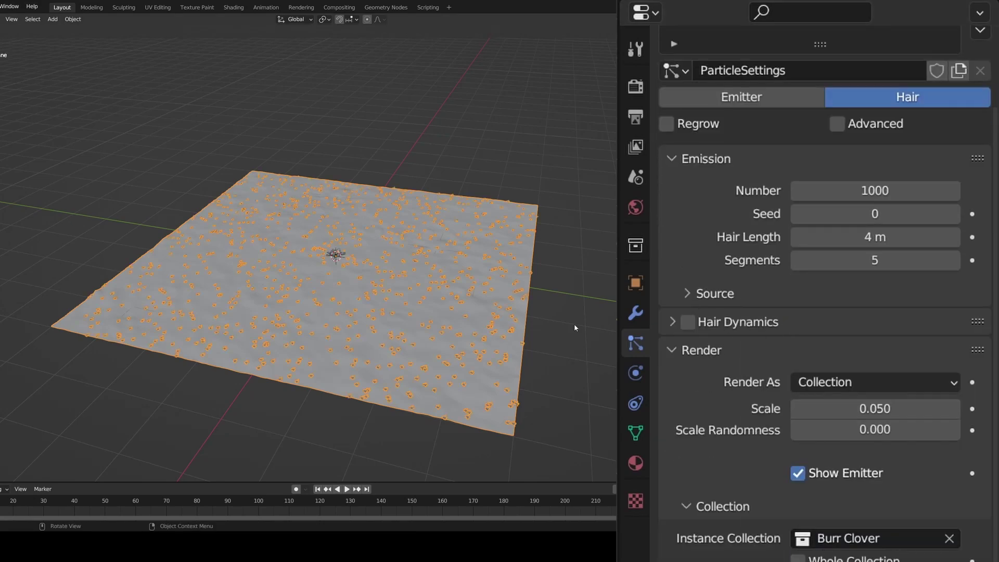
scroll(536, 379, "up", 5)
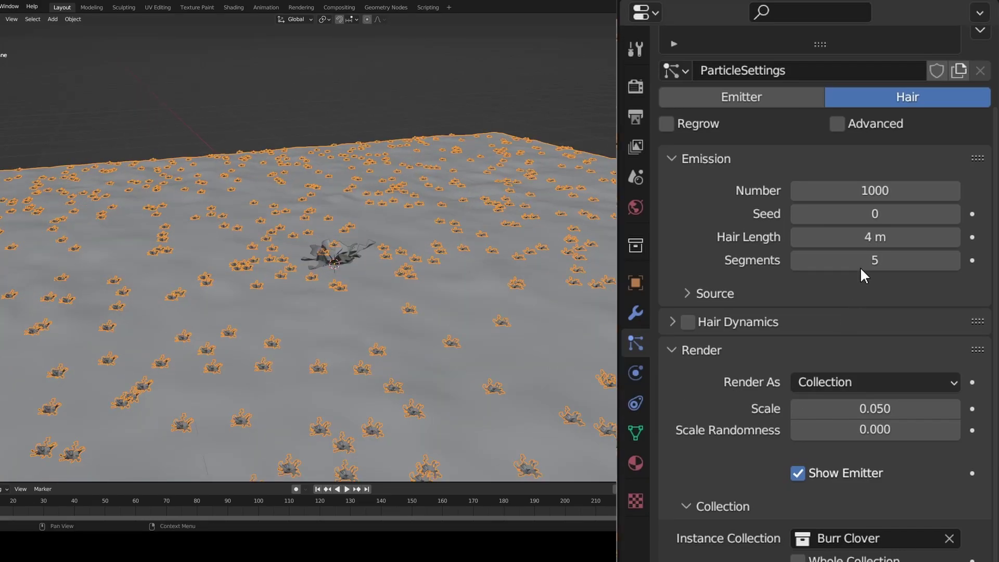
scroll(765, 437, "down", 1)
left_click_drag(859, 381, 939, 381)
left_click_drag(833, 402, 950, 403)
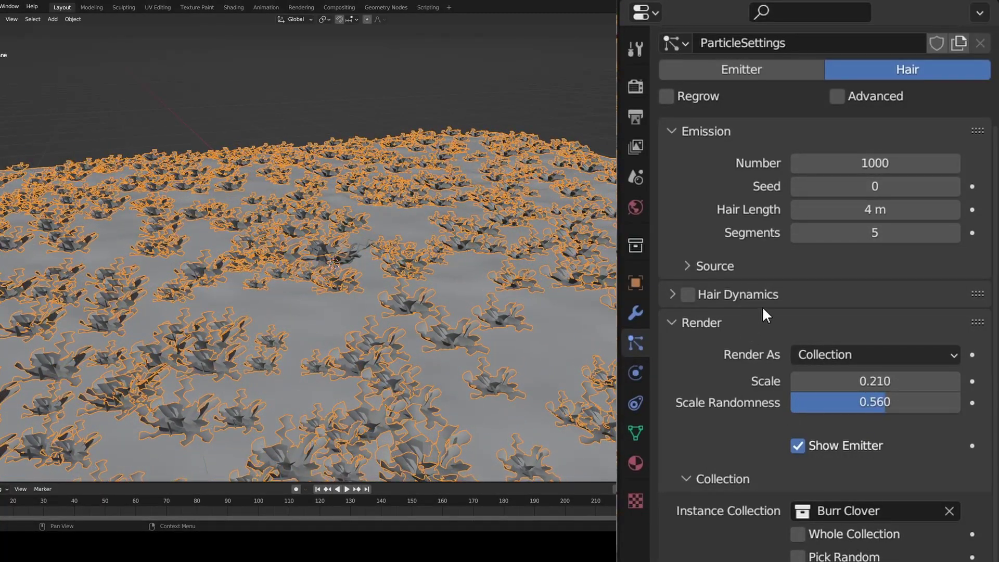
scroll(748, 558, "down", 1)
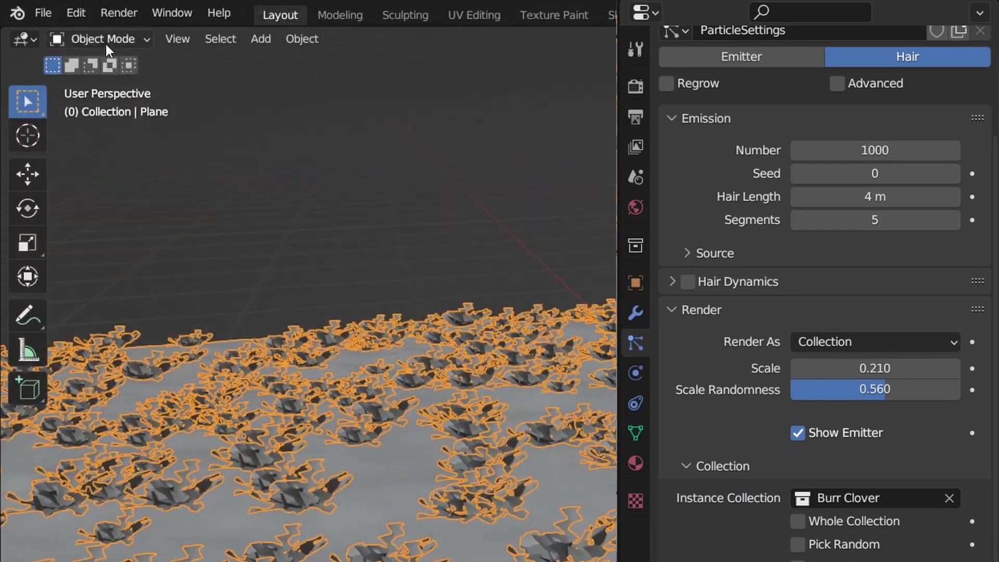
Step: Paint clover-growth weights on the plane in Weight Paint mode, then return to Object Mode
left_click(101, 39)
left_click(109, 147)
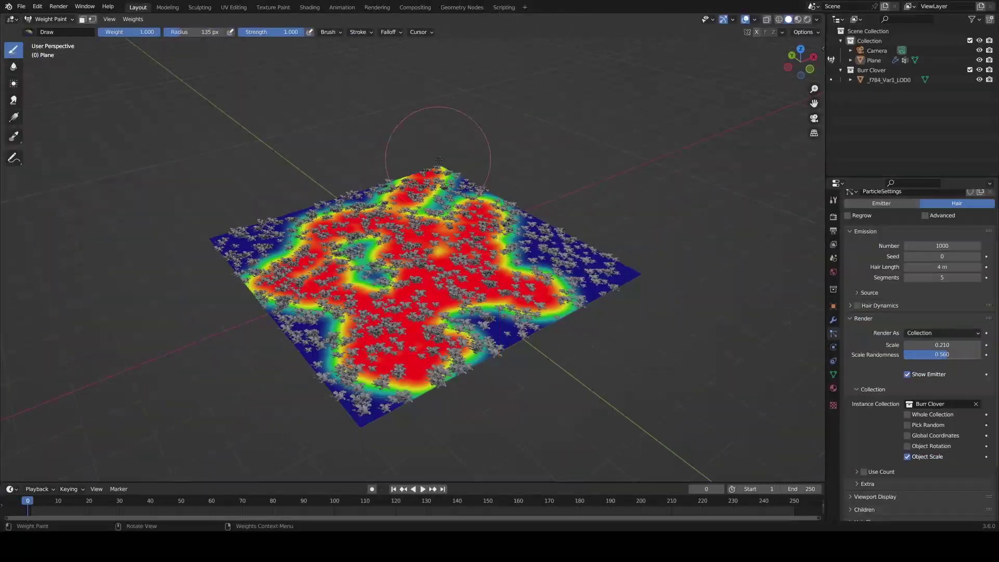
key("ctrl+Tab")
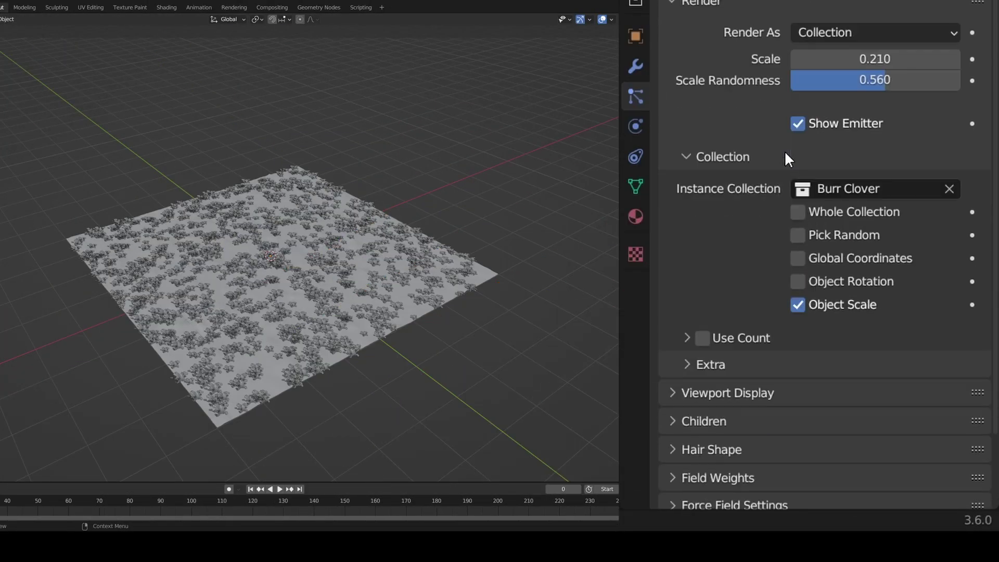
Step: Set the particle density vertex group to the painted weights and enable particle rotation
scroll(785, 151, "down", 4)
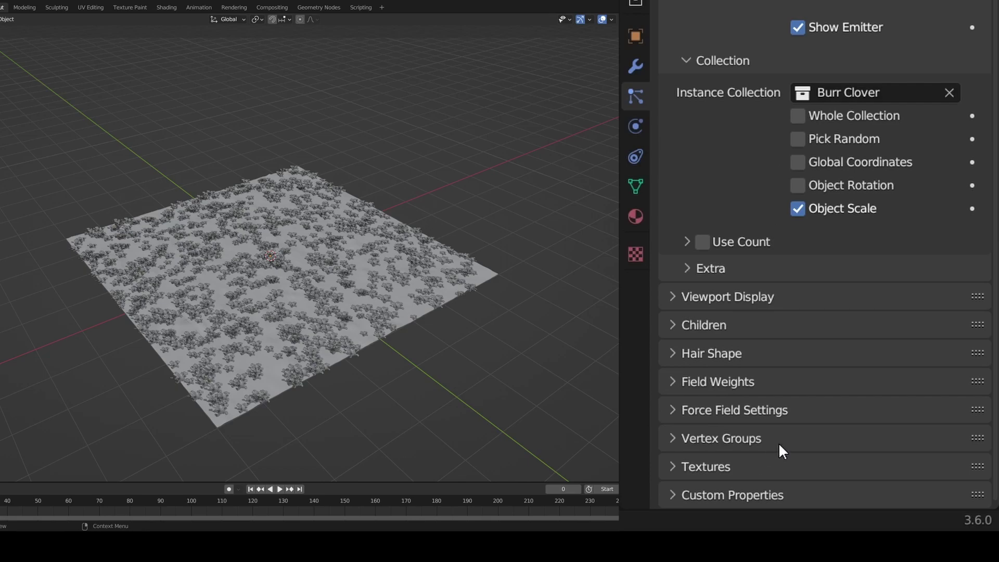
left_click(694, 438)
scroll(791, 107, "down", 6)
left_click(833, 269)
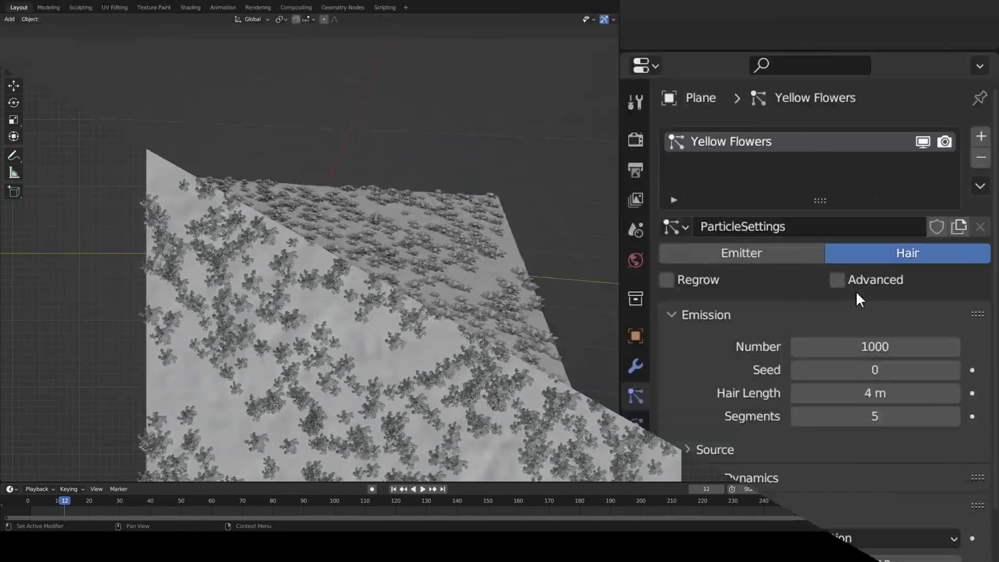
scroll(726, 285, "down", 2)
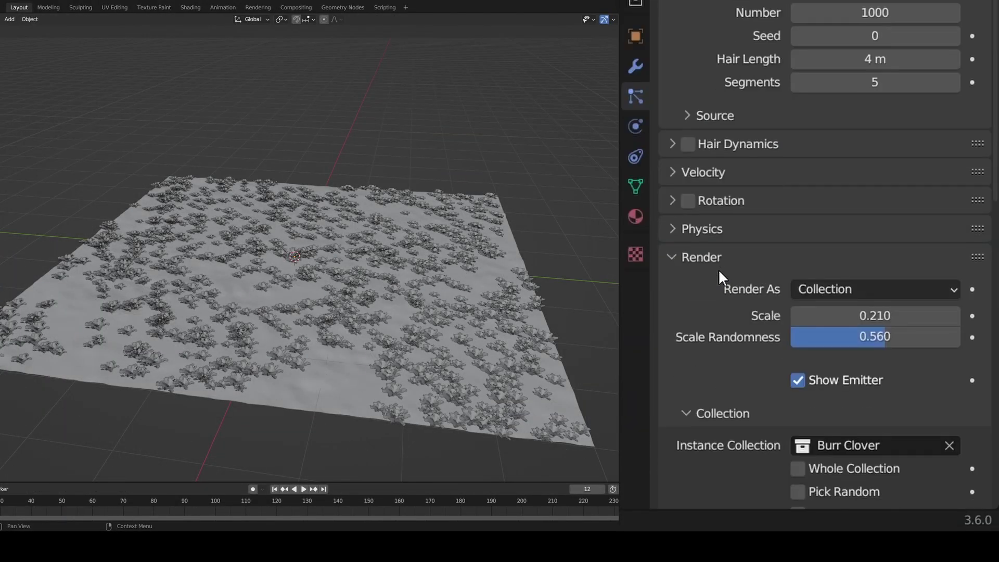
left_click(682, 203)
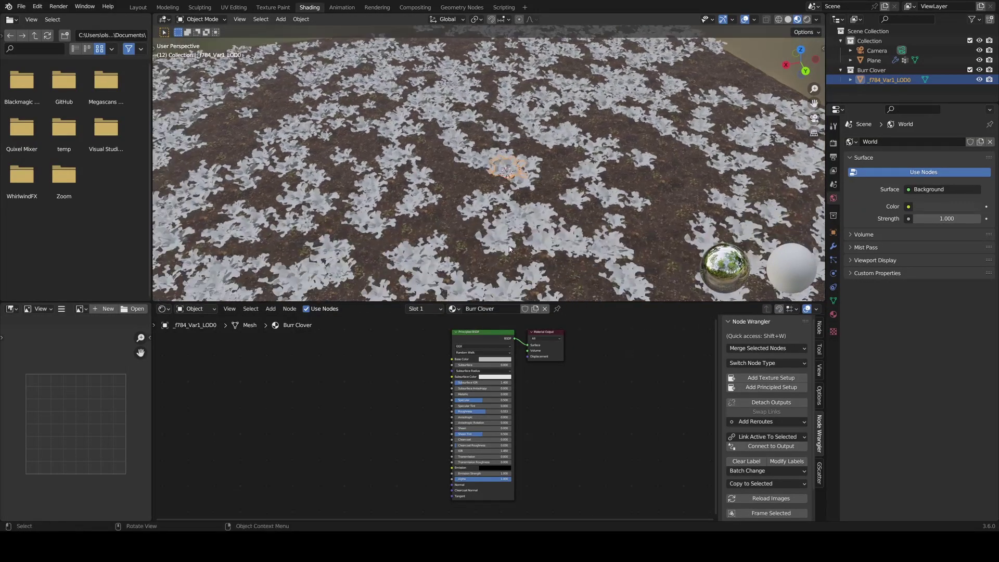
Step: Raise the clover Principled shader's Transmission to 0.04
left_click(473, 335)
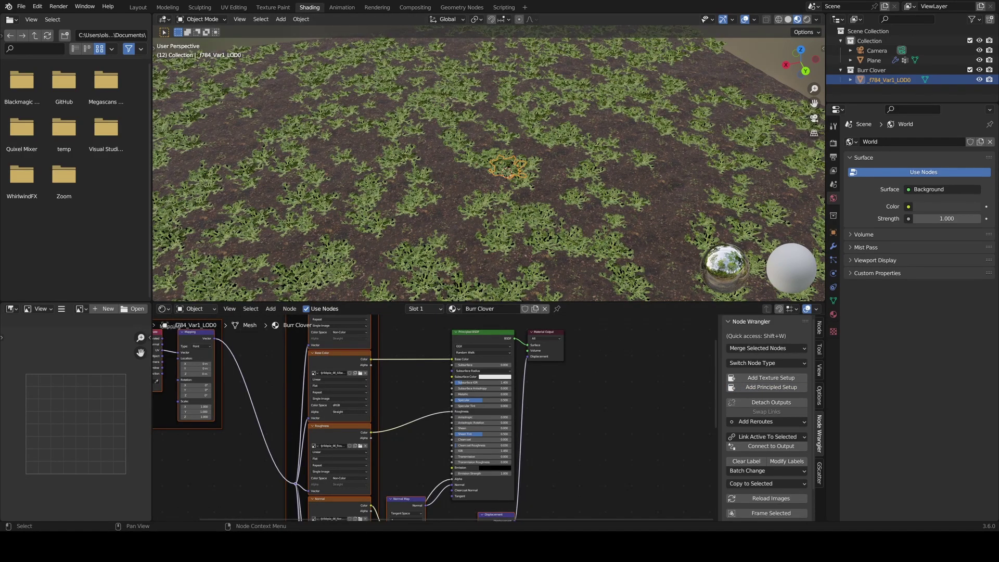
left_click_drag(801, 60, 801, 40)
scroll(474, 444, "up", 4)
left_click_drag(474, 440, 480, 440)
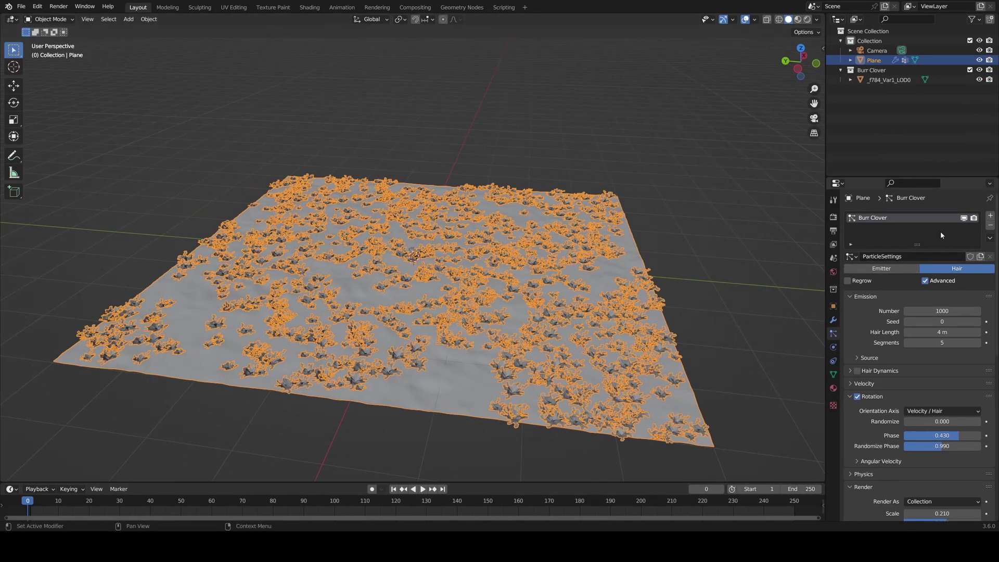
Step: Add a second particle system reusing the original ParticleSettings, with Yellow Flower as its instance collection
left_click(988, 217)
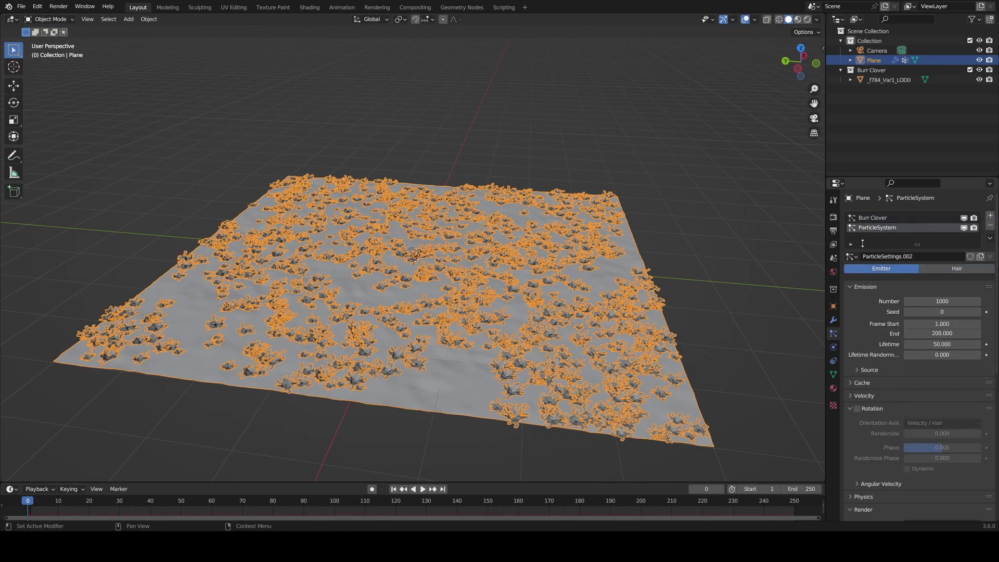
left_click(851, 257)
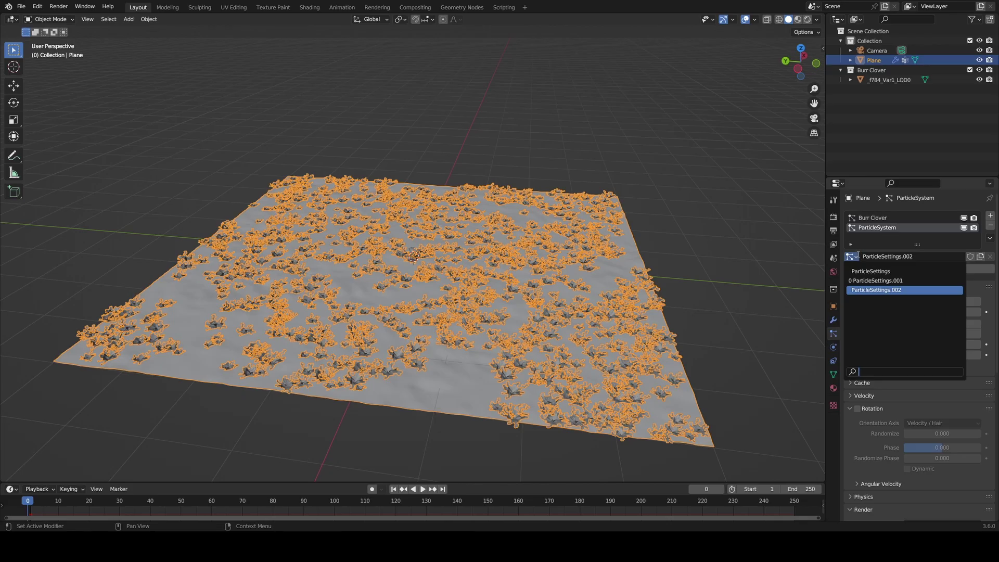
left_click(868, 272)
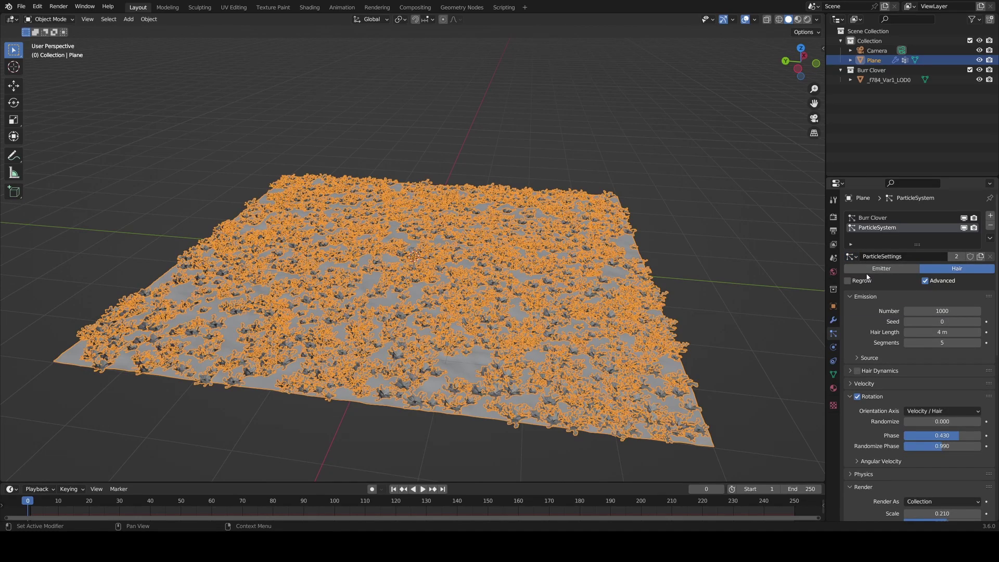
middle_click_drag(634, 321, 592, 372)
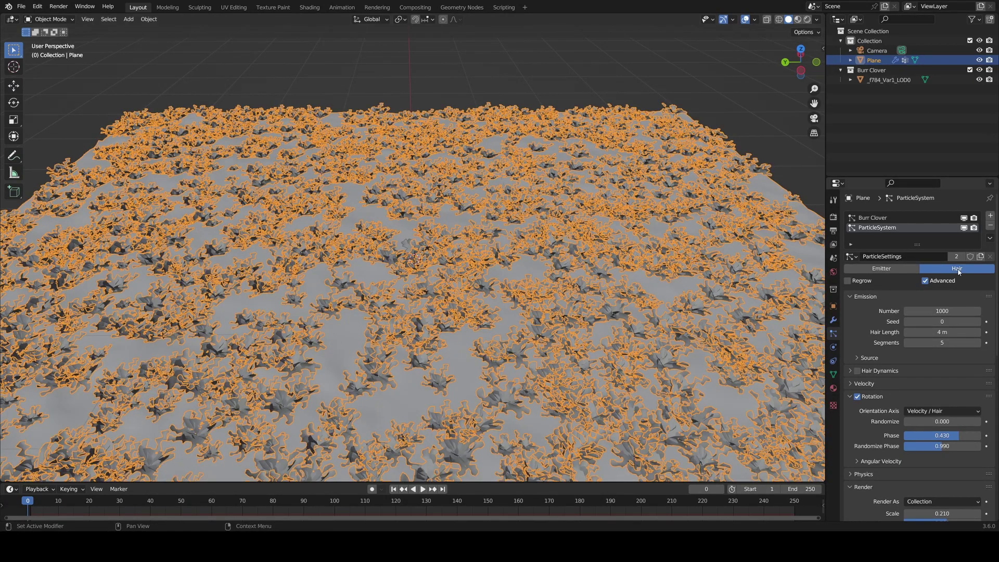
scroll(904, 426, "down", 8)
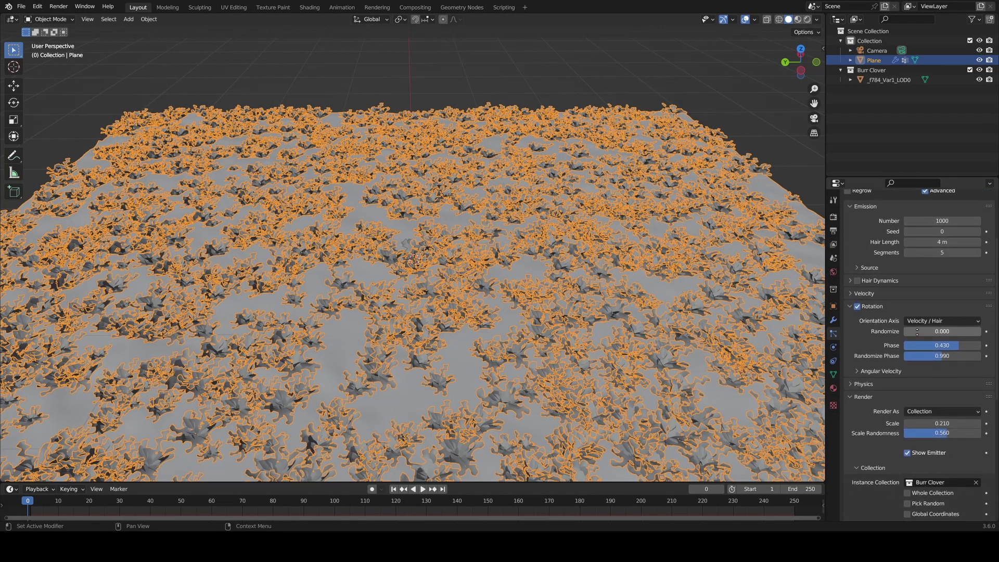
left_click(940, 398)
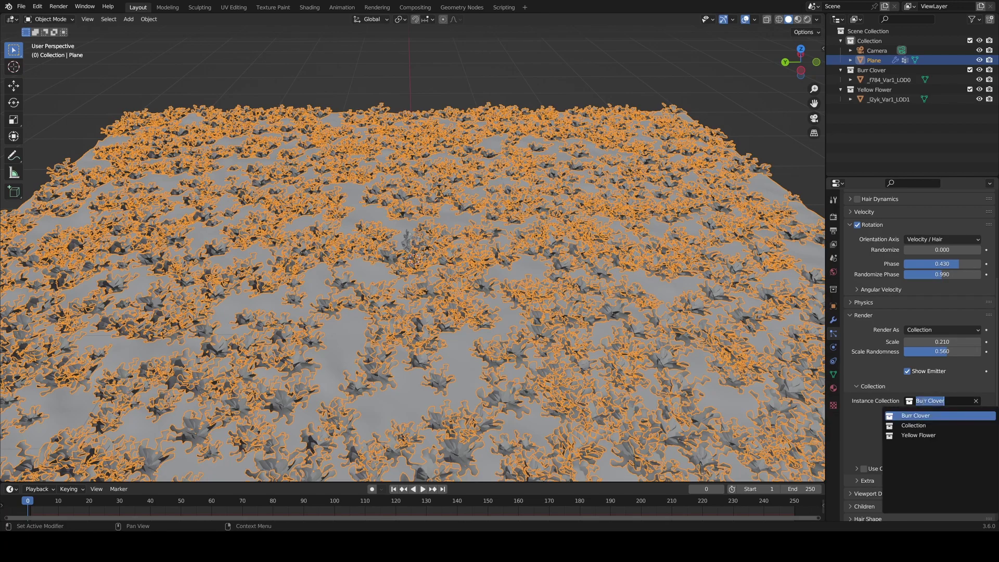
left_click(918, 436)
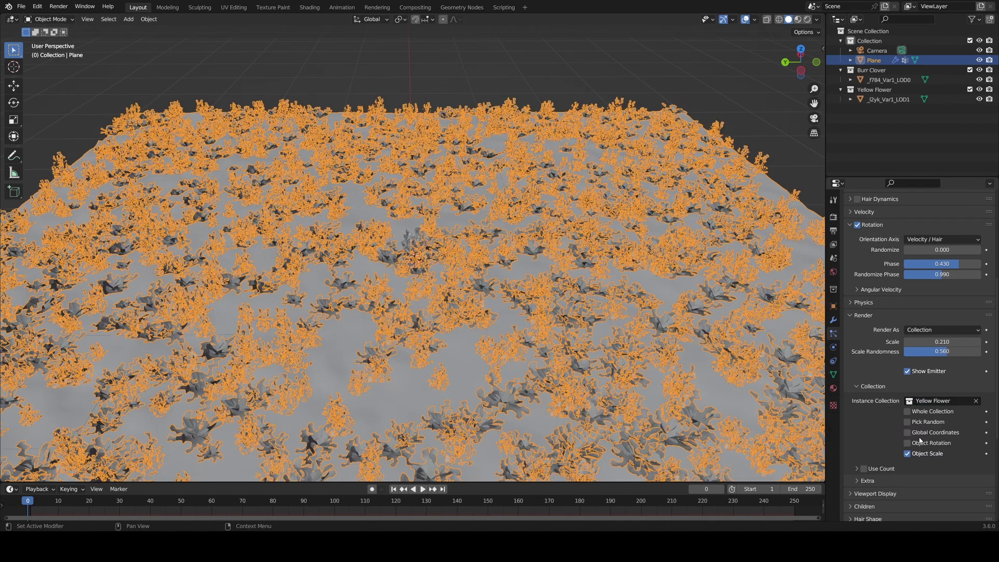
left_click(656, 70)
Step: In Weight Paint mode, add a second vertex group and name the groups Burr Clover and Yellow Flower
left_click(52, 19)
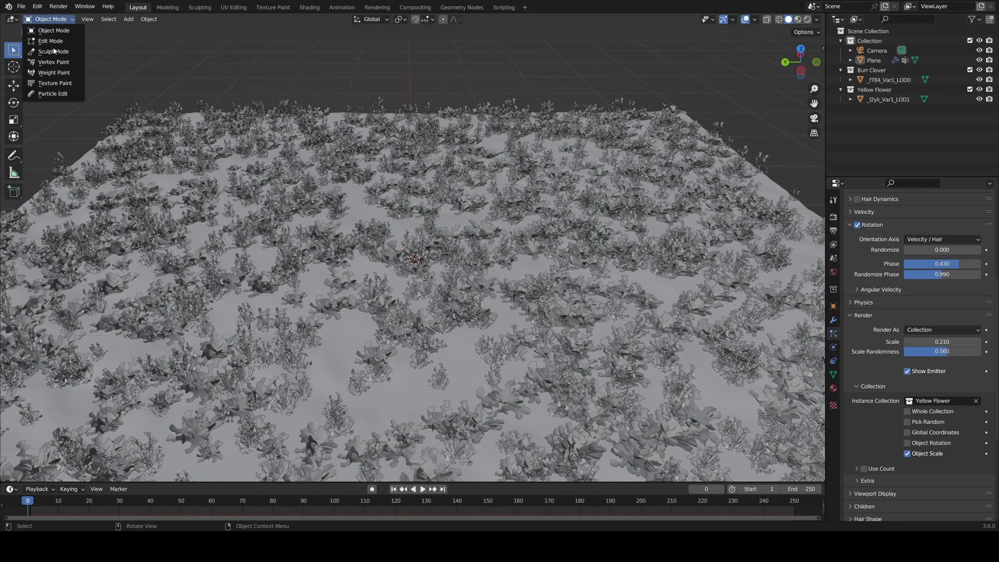
left_click(49, 75)
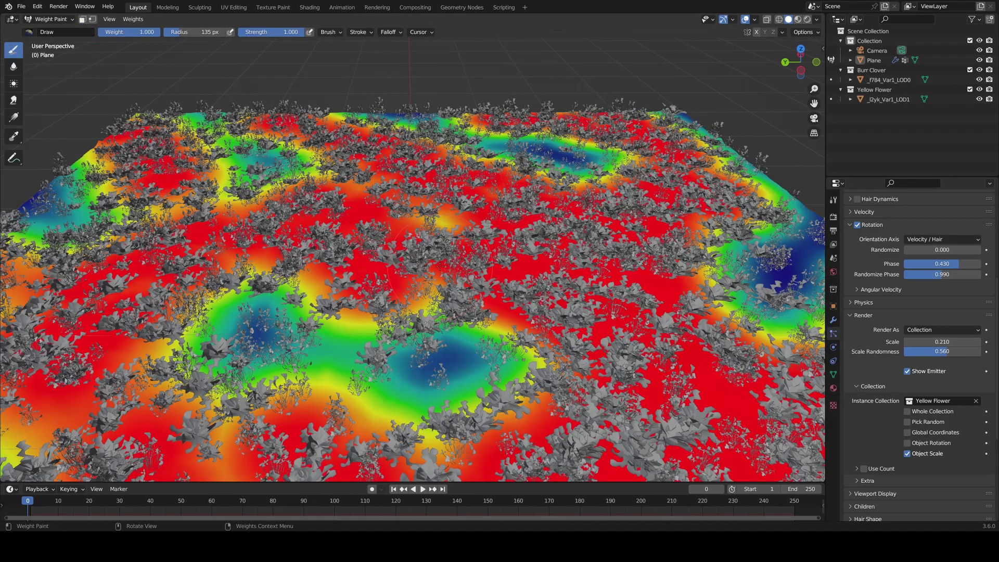
left_click(834, 375)
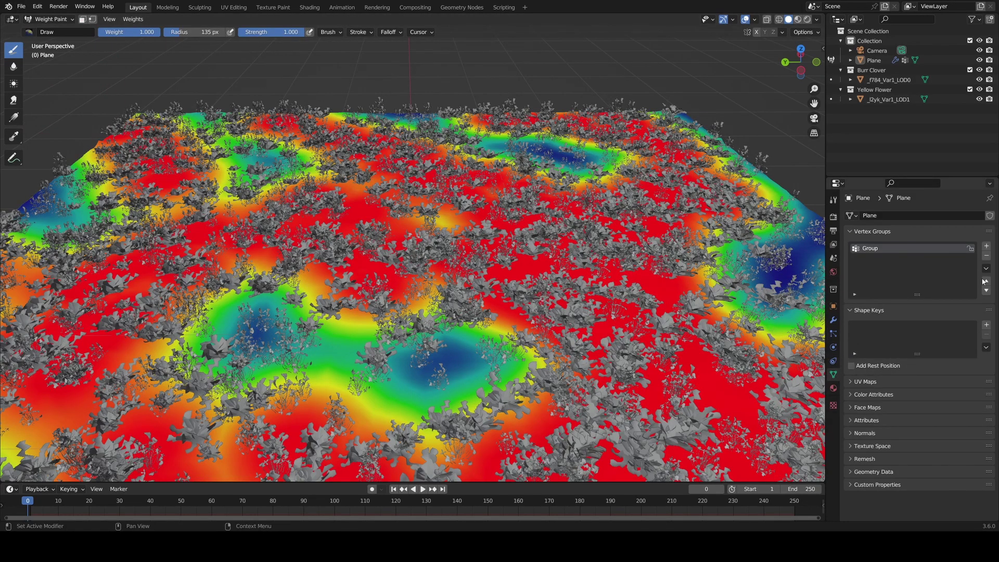
left_click(987, 246)
double_click(874, 247)
type("Burr Clover")
double_click(877, 258)
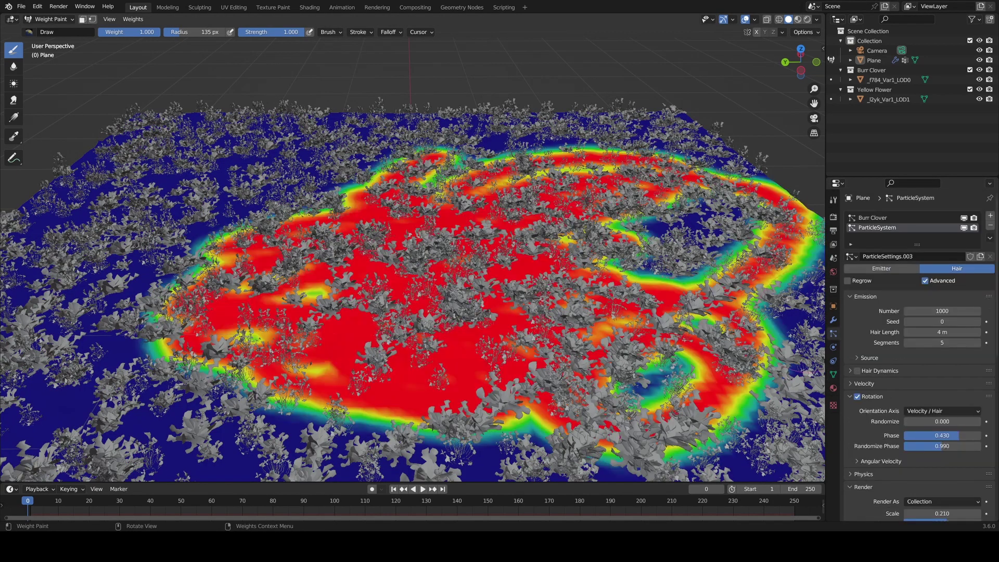
Step: Set the flower particle system's Density vertex group to Yellow Flower
scroll(876, 394, "down", 10)
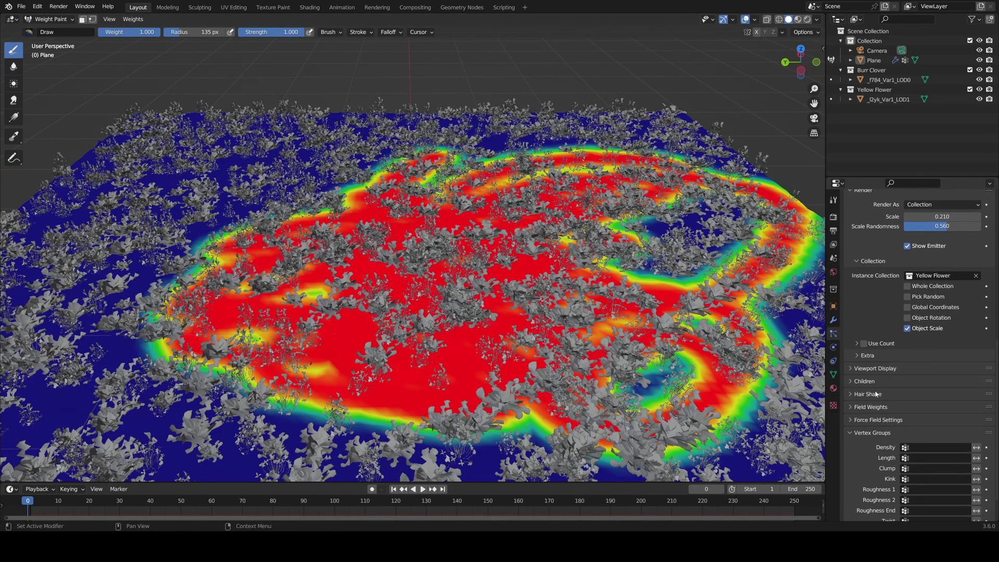
left_click(910, 447)
left_click(901, 357)
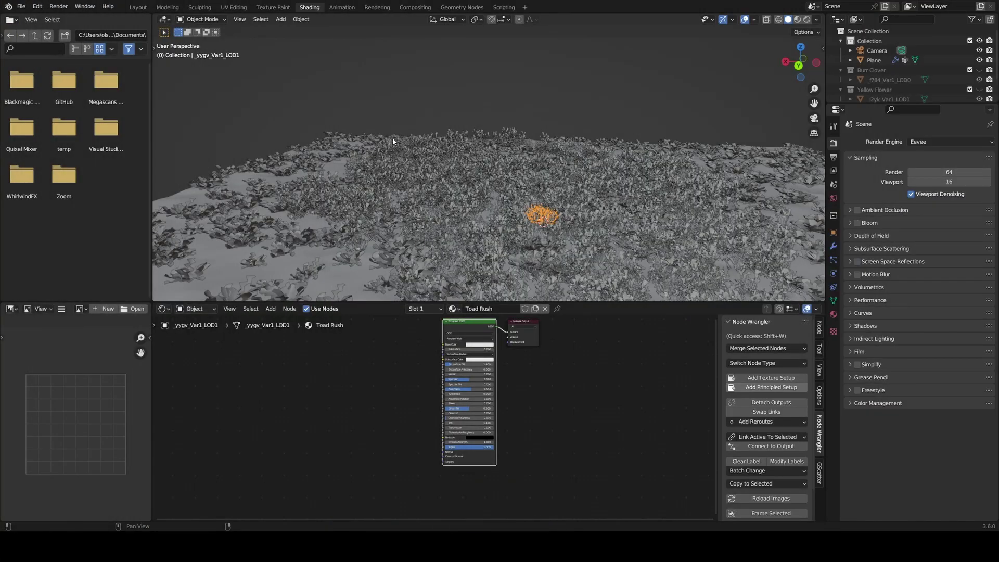
Step: Add a third particle system named Toad Rush that reuses the existing hair settings
scroll(491, 353, "up", 5)
key("KP_Decimal")
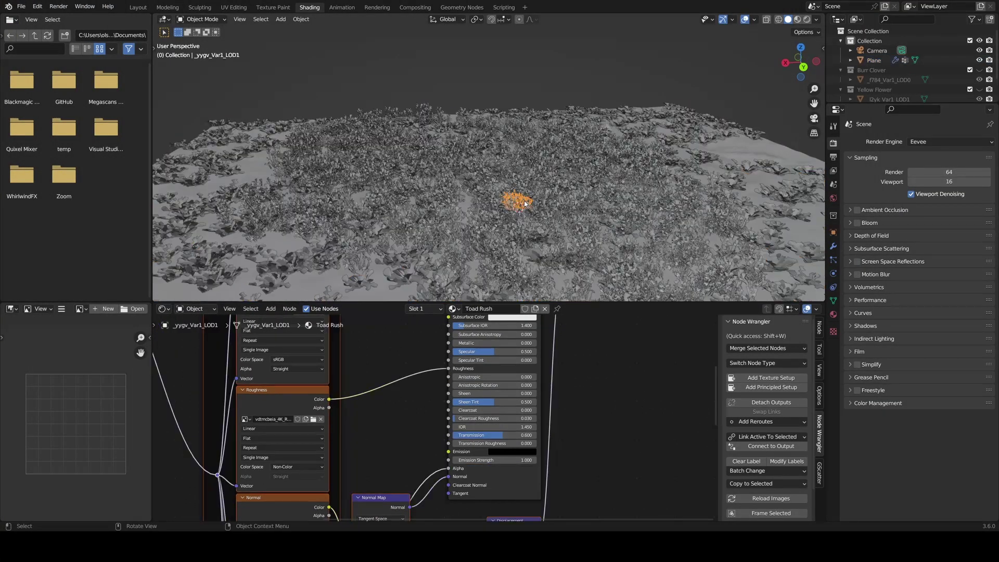
middle_click_drag(499, 229, 503, 233)
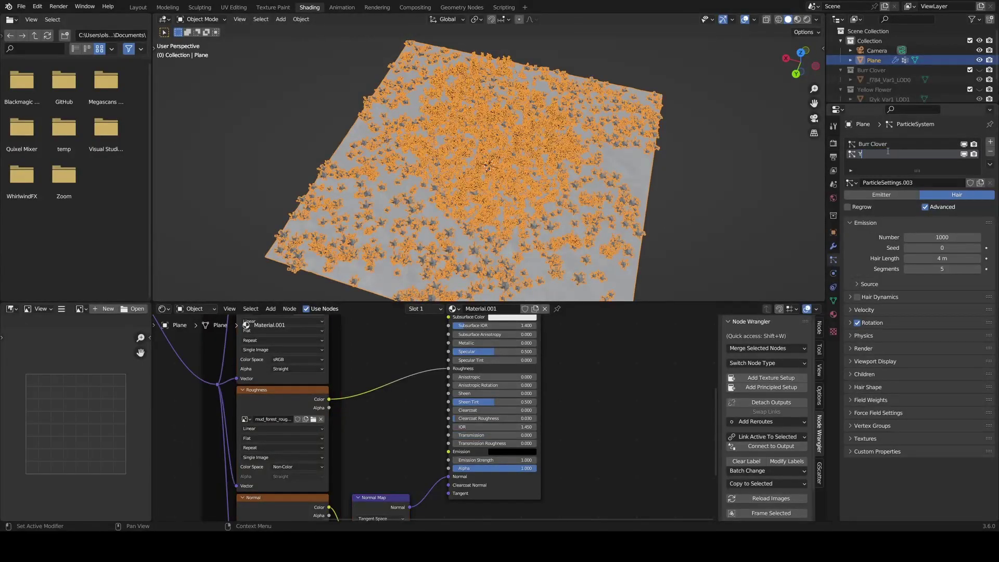
left_click(990, 141)
double_click(879, 164)
type("Toad Rush")
left_click(852, 182)
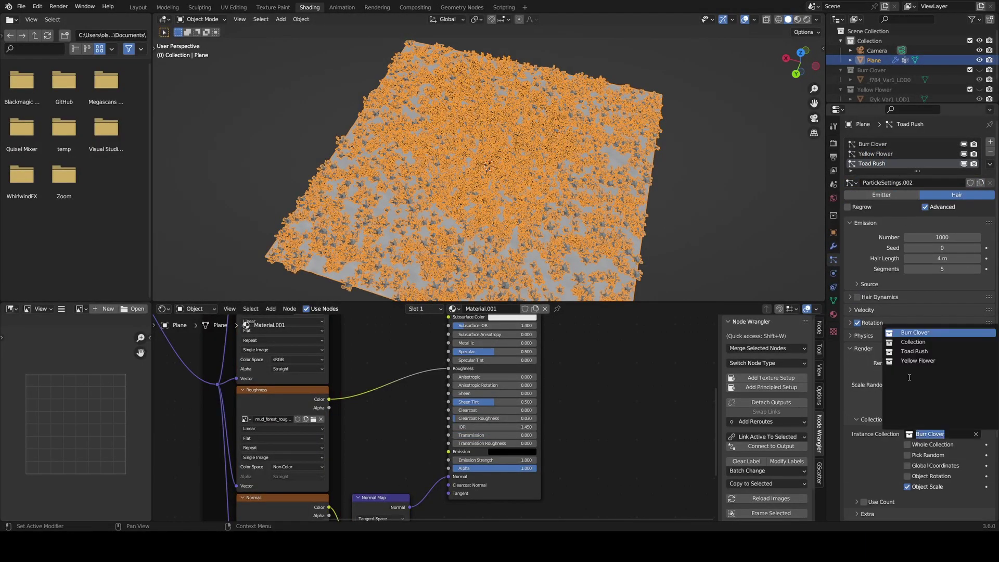
Step: Set the Toad Rush system's Children to Interpolated for denser plants
left_click(962, 455)
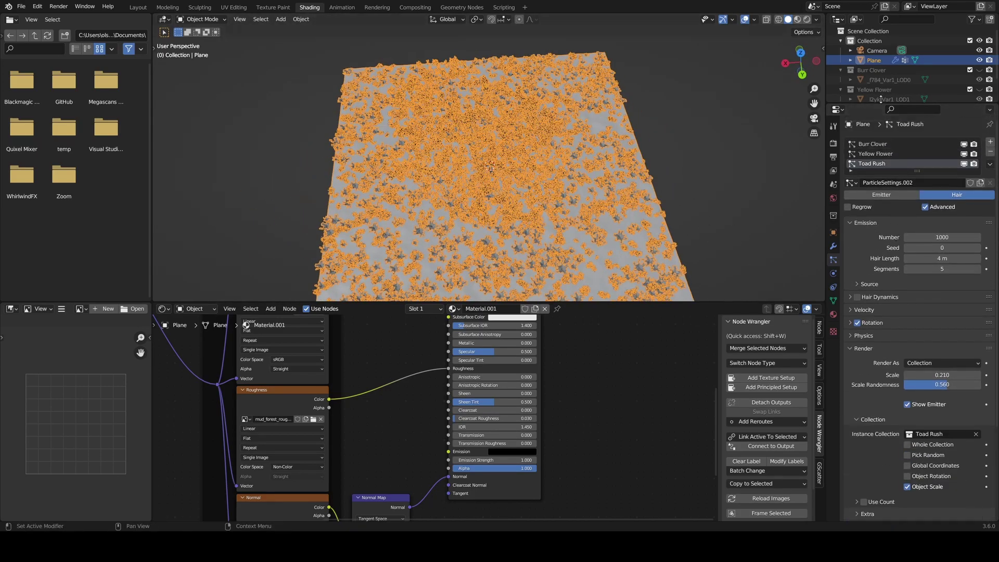
key("Tab")
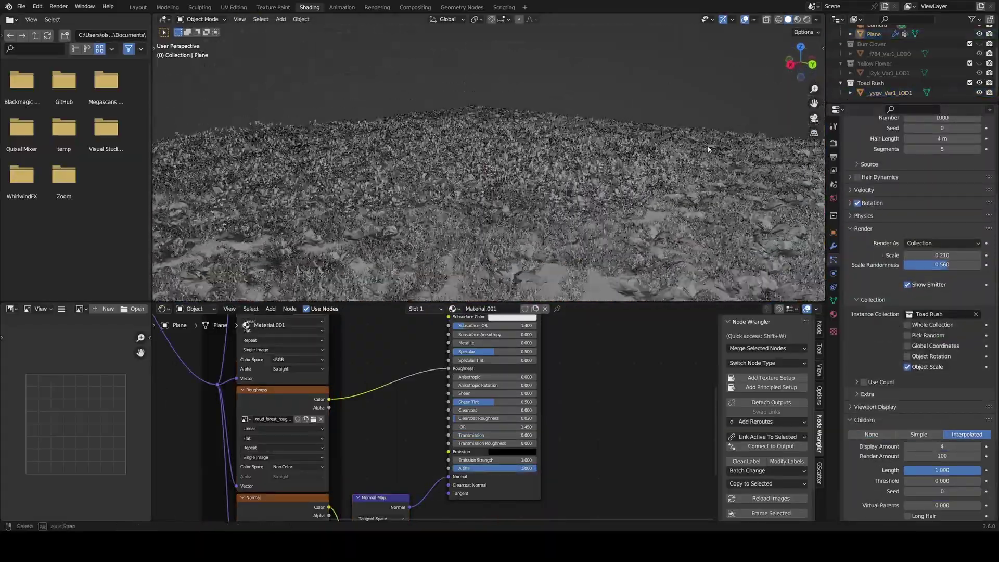
middle_click_drag(707, 149, 847, 269)
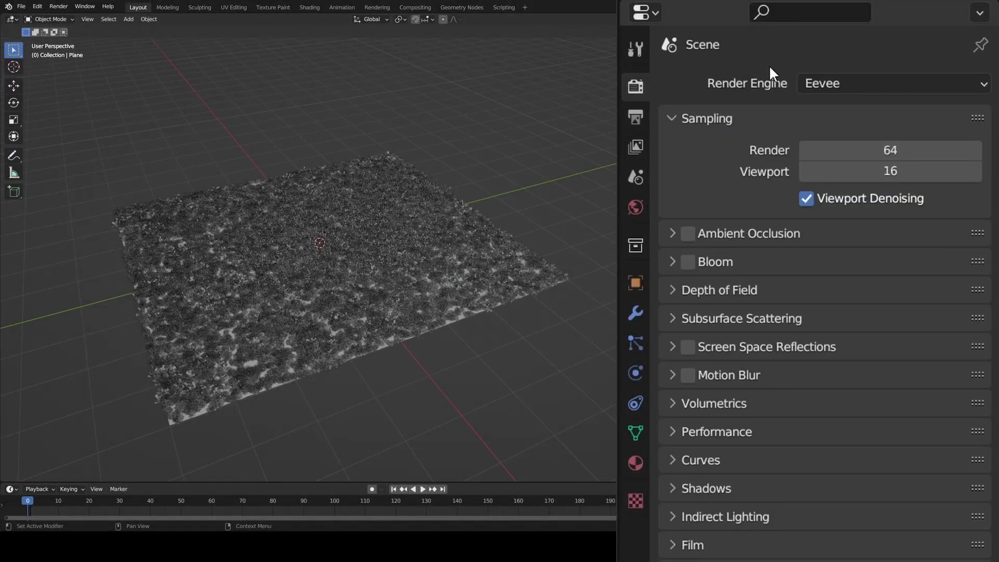
Step: Switch the render engine to Cycles with GPU Compute as the device
left_click(850, 85)
left_click(838, 151)
left_click(826, 136)
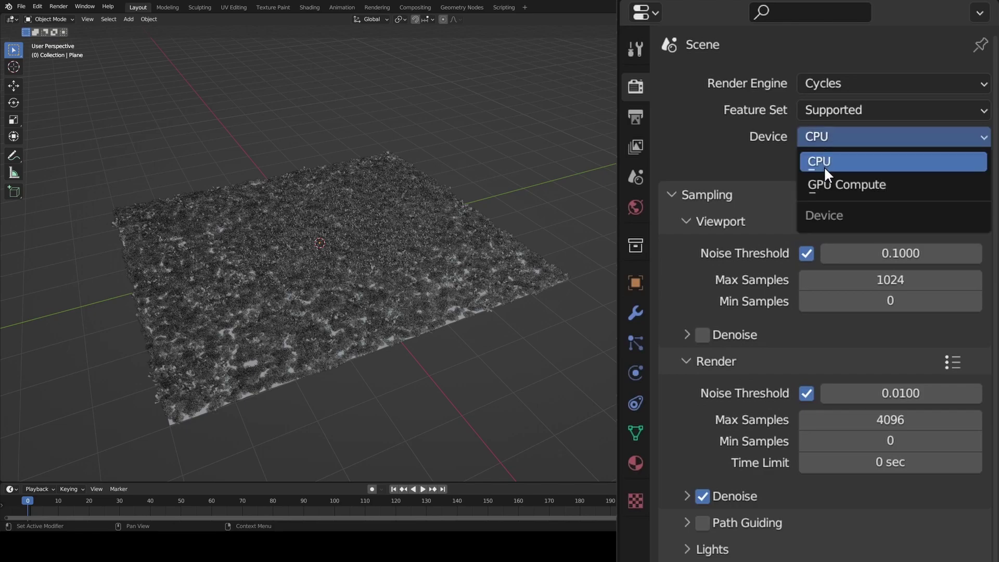
left_click(828, 185)
Step: Set the Color Management view transform to Filmic Log
scroll(827, 476, "down", 15)
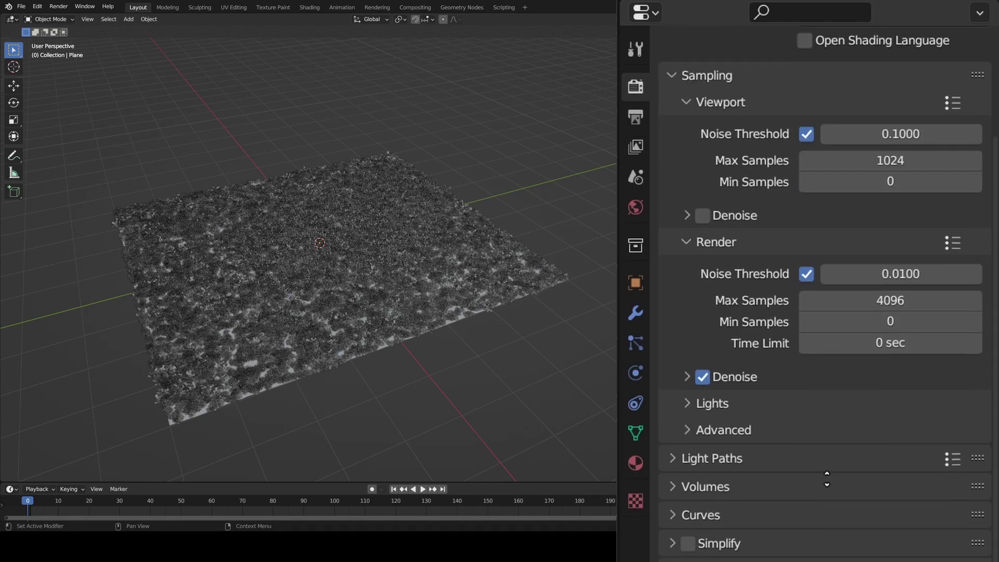
left_click(848, 361)
left_click(851, 435)
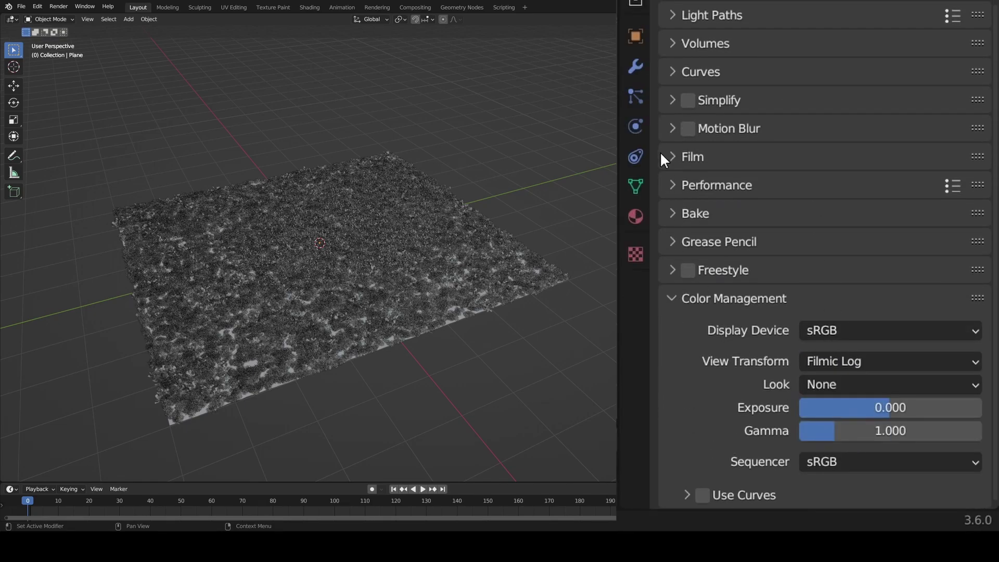
scroll(660, 152, "up", 10)
Step: Drive the world Color with an Environment Texture using the kloofendal puresky_4k.exr HDRI, strength 1000
left_click(635, 209)
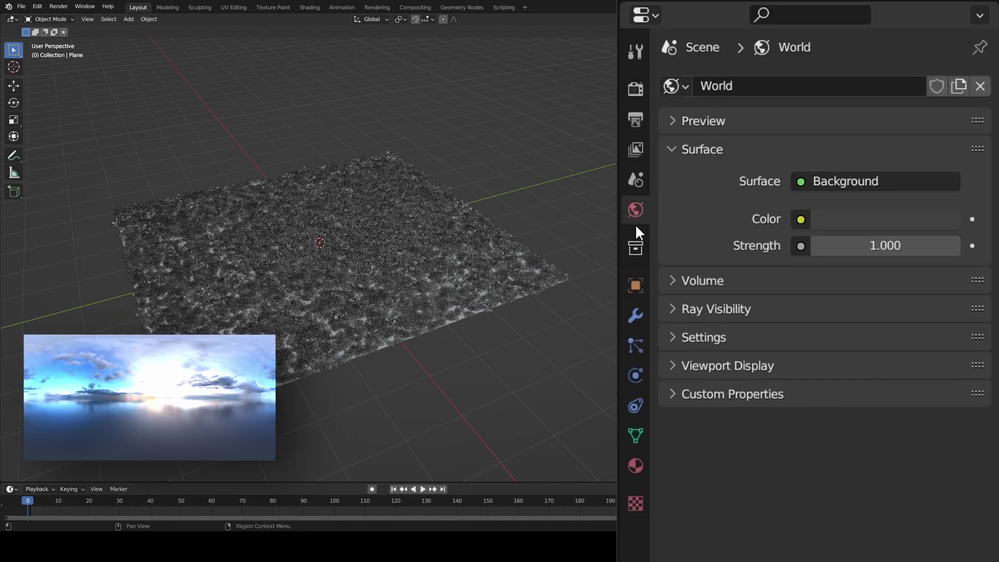
left_click(801, 219)
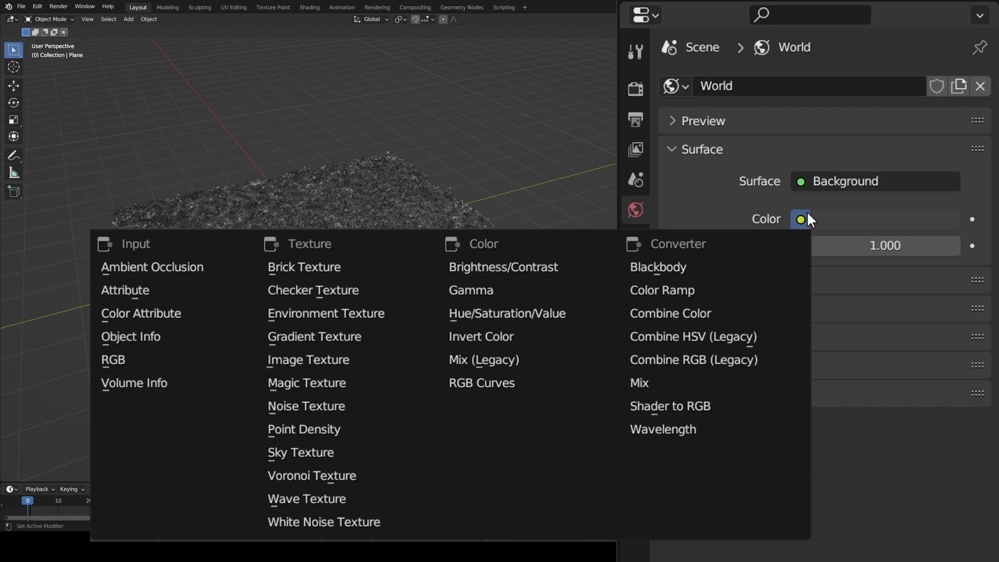
left_click(333, 315)
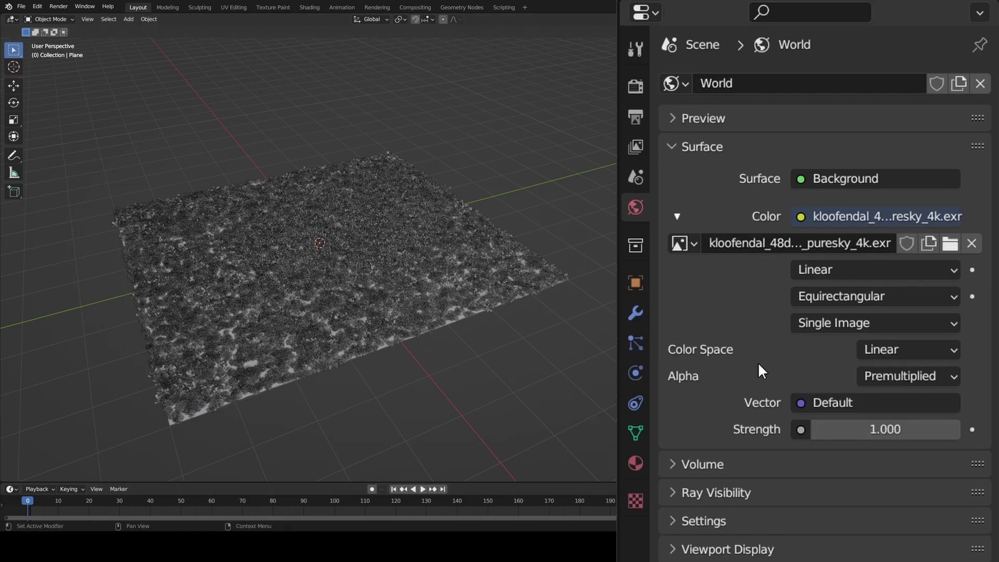
left_click(893, 435)
type("1")
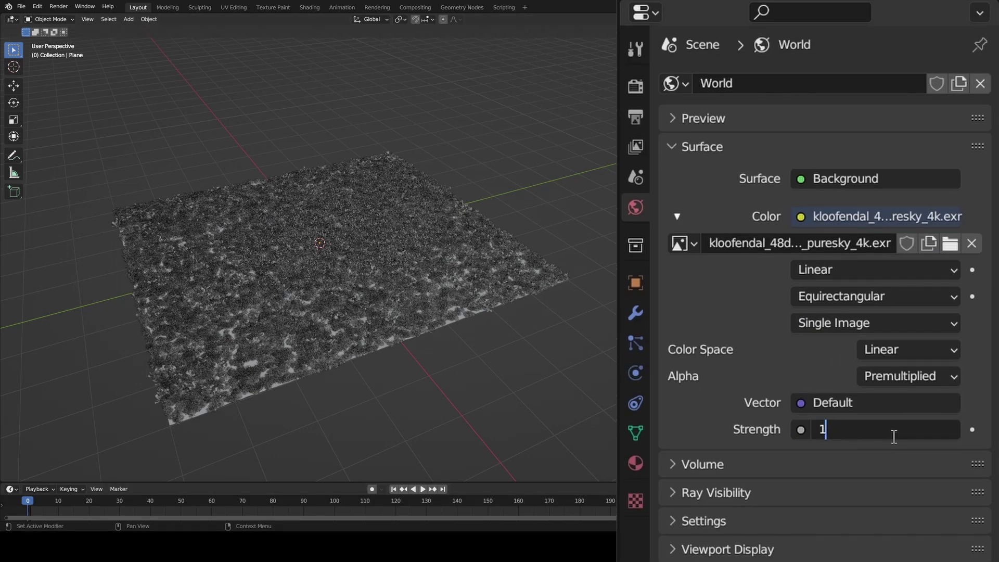
type("000")
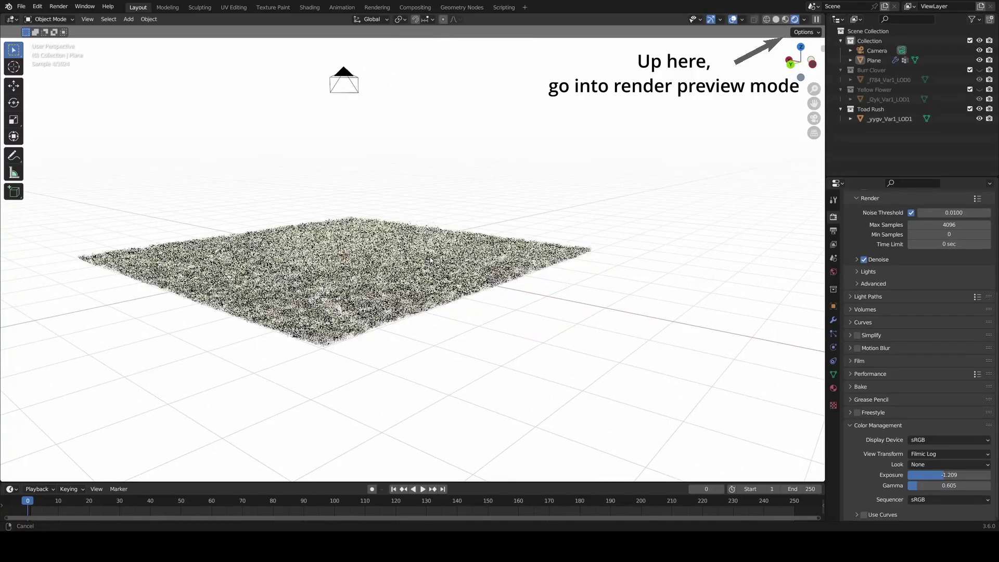
Step: Lower Exposure to -7.535 and Gamma to 0.395, and set output resolution to 1920 × 1920 px
left_click_drag(943, 475, 919, 474)
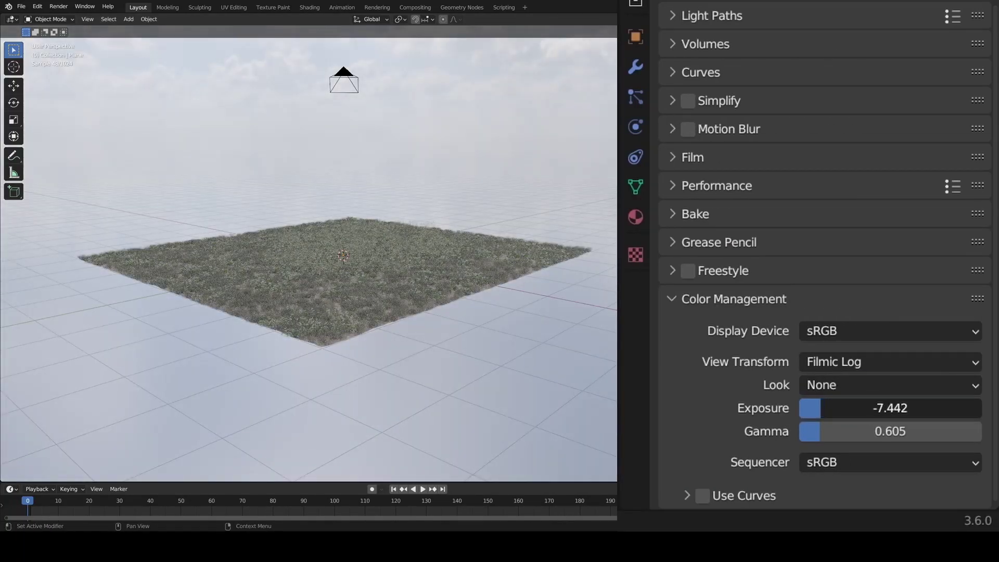
mouse_move(890, 408)
left_mouse_down()
mouse_move(901, 408)
mouse_move(880, 433)
mouse_move(876, 408)
left_mouse_up()
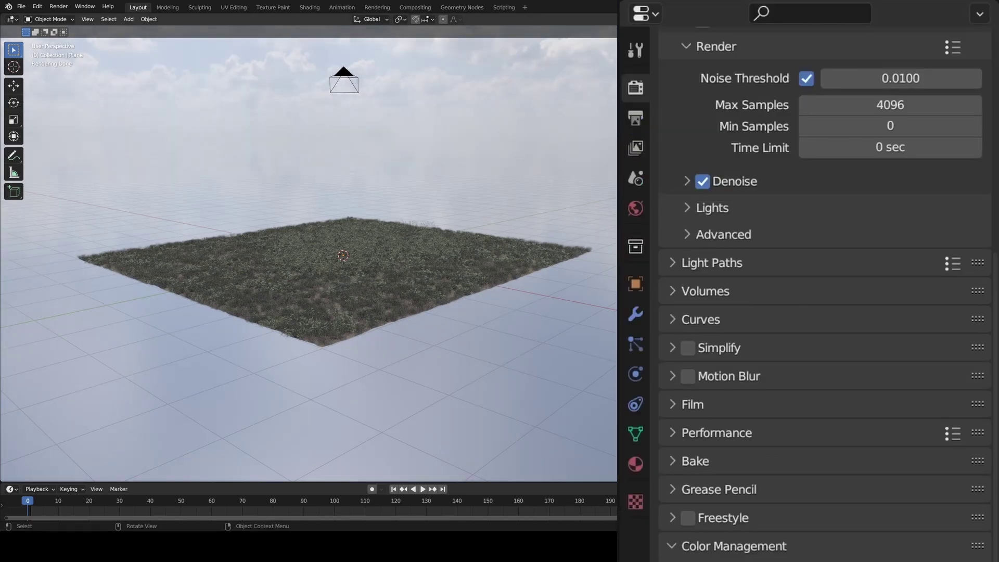
left_click(635, 118)
scroll(884, 125, "up", 2)
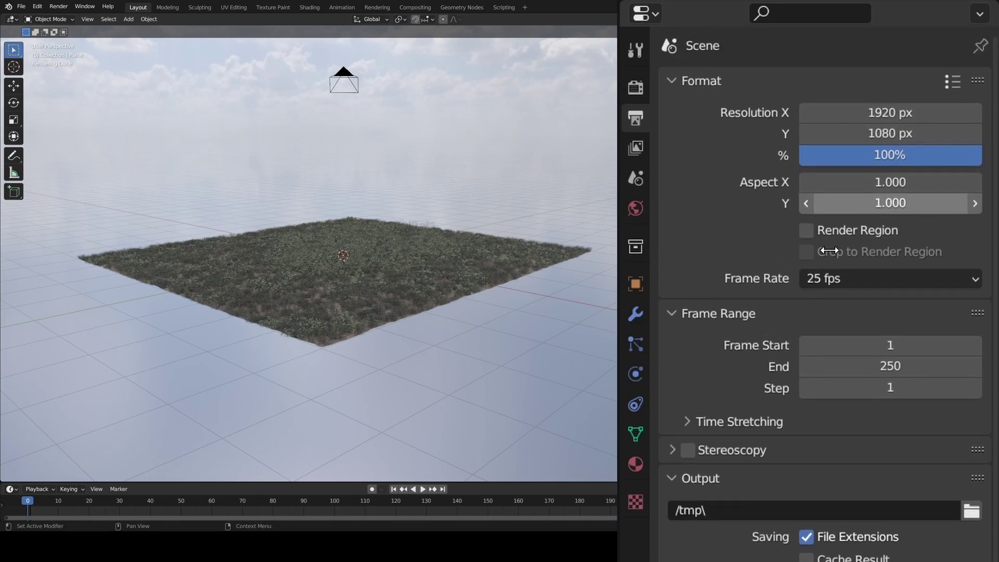
left_click(897, 110)
key("Return")
double_click(884, 132)
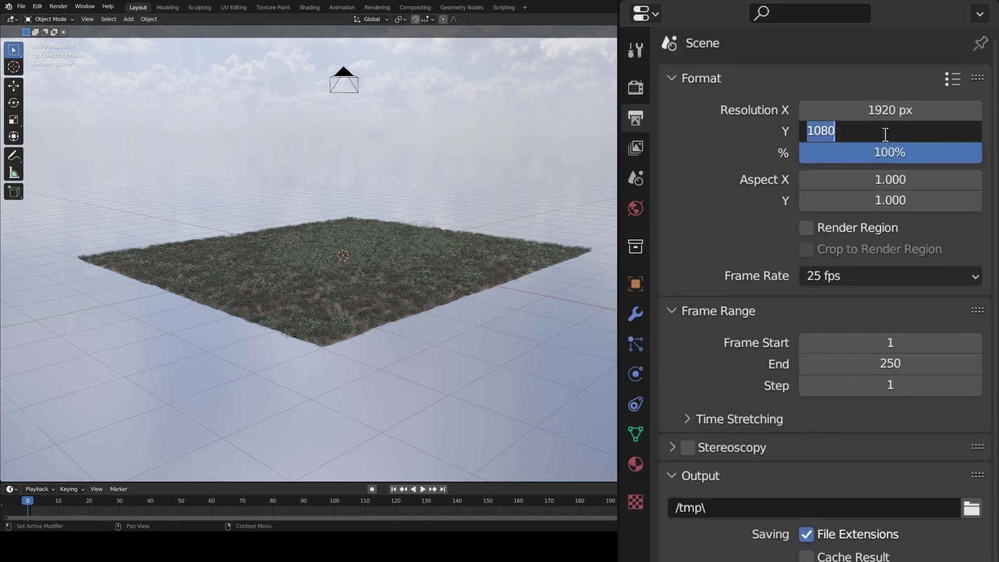
type("1920")
key("Return")
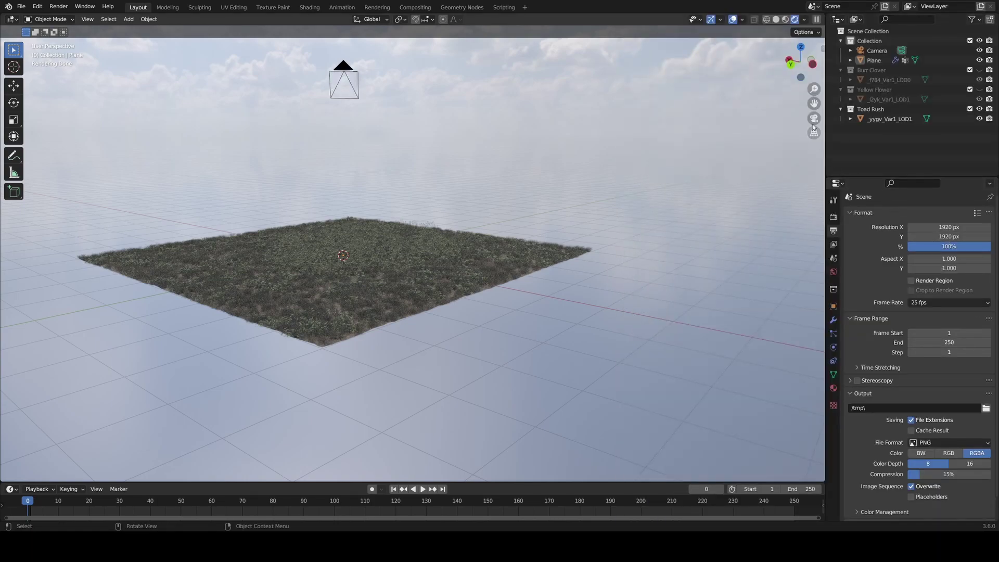
Step: From camera view, add a plain axes empty and move it among the plants
left_click(814, 120)
key("n")
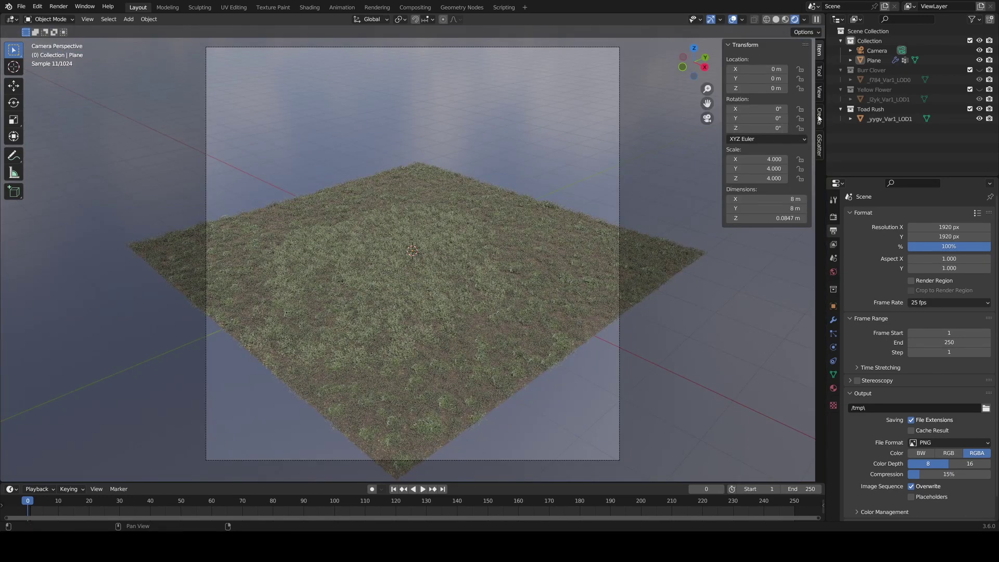
left_click(820, 92)
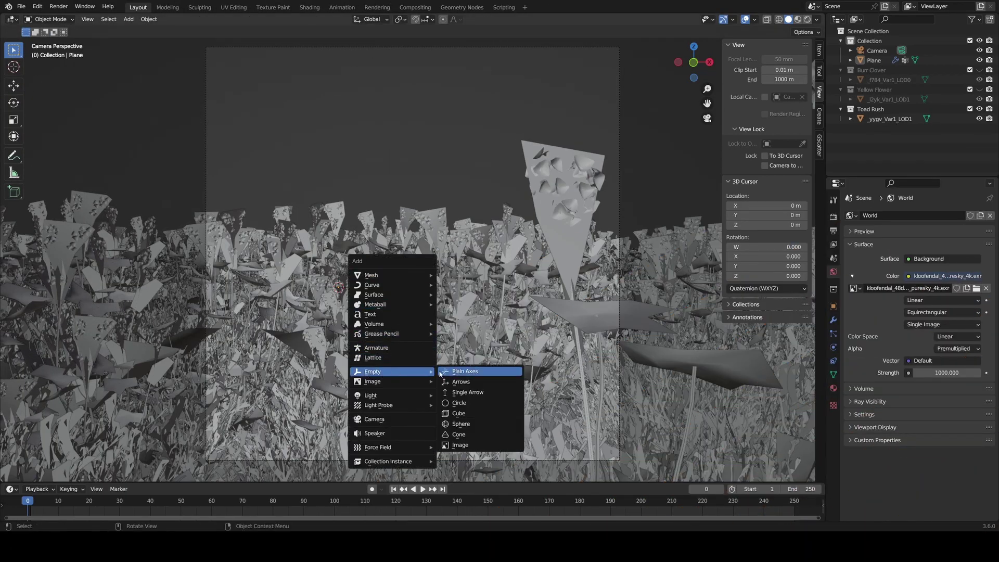
left_click(464, 371)
key("KP_7")
key("g")
left_click(483, 227)
key("ctrl+KP_3")
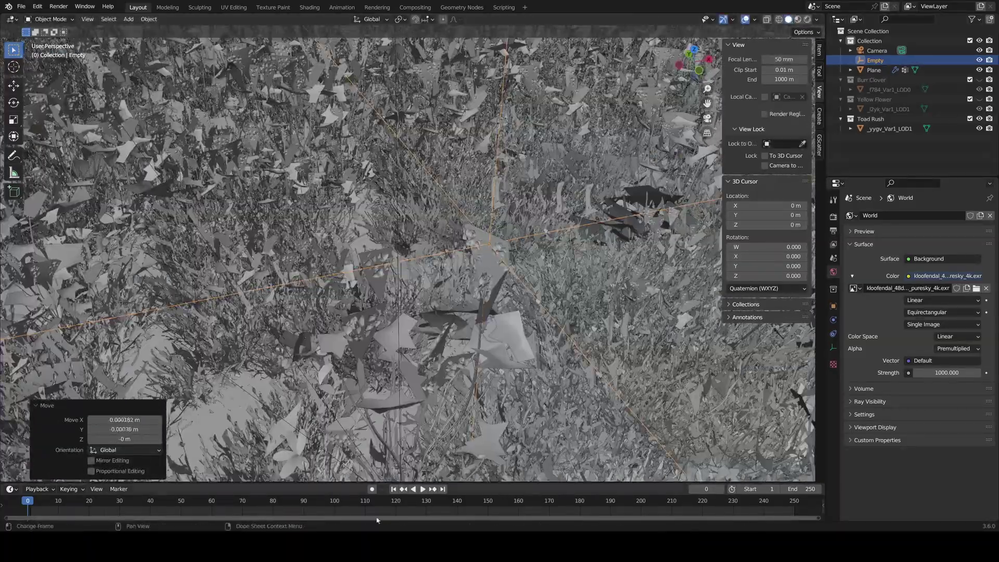
Step: Enable Depth of Field on the camera
left_click(877, 50)
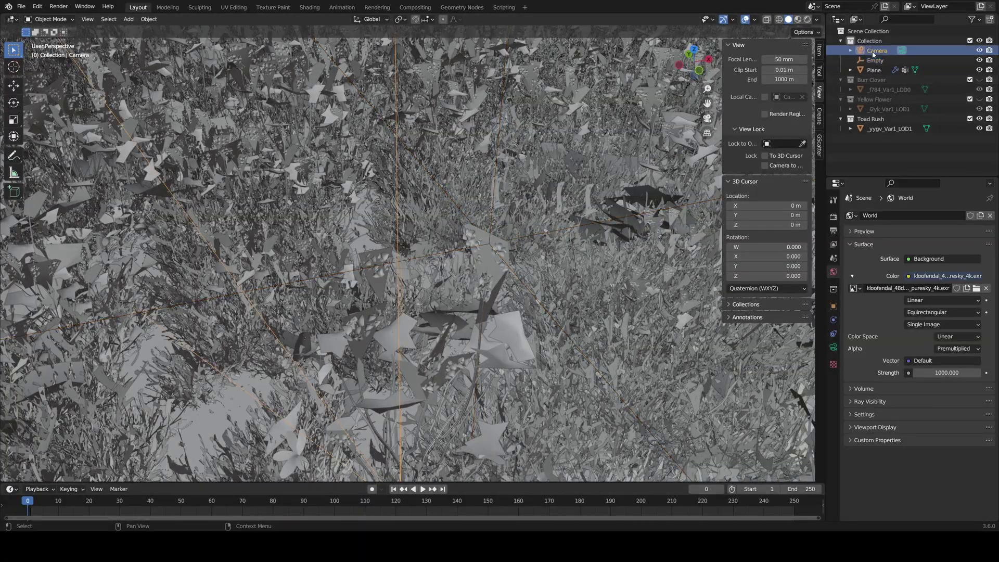
left_click(834, 349)
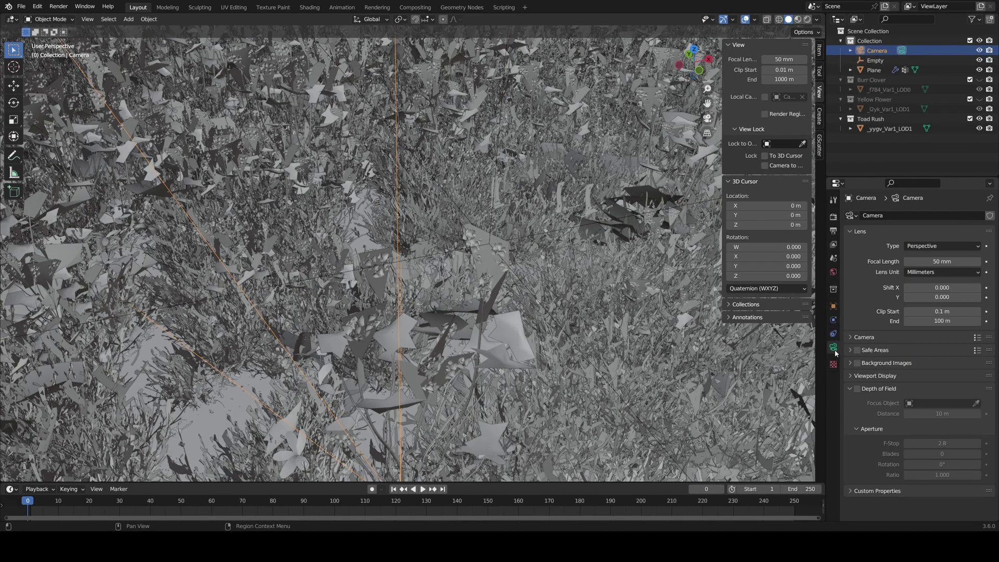
left_click(858, 389)
Step: Choose the focus object for the camera's Depth of Field
left_click(910, 403)
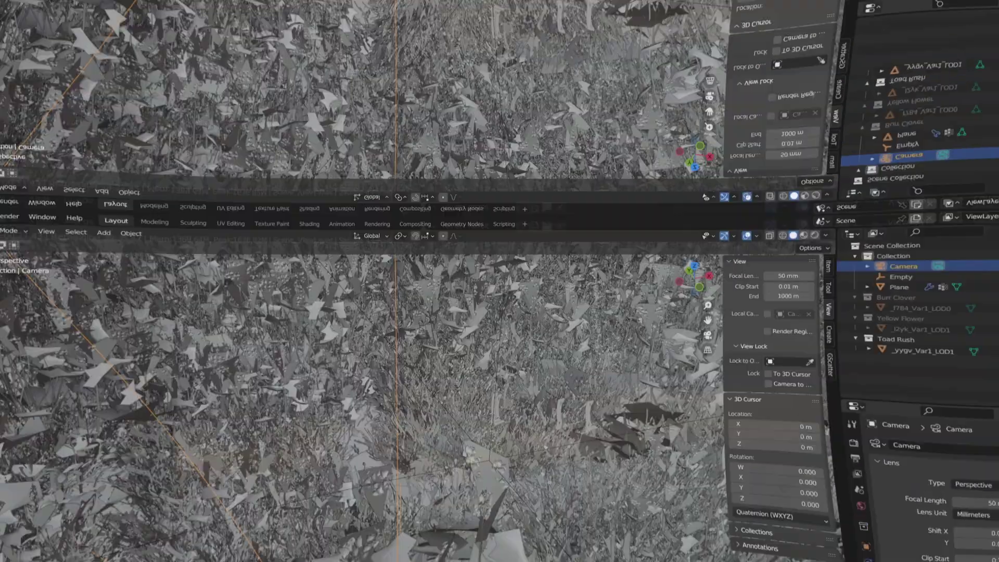